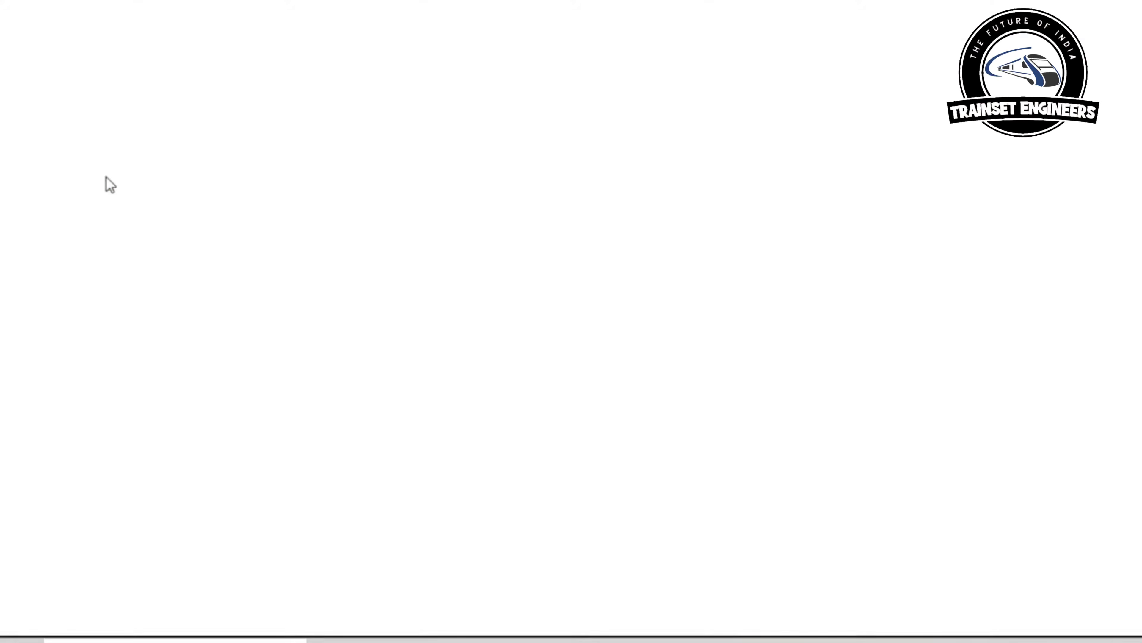
{"action": "left_click", "coordinate": [429, 289]}
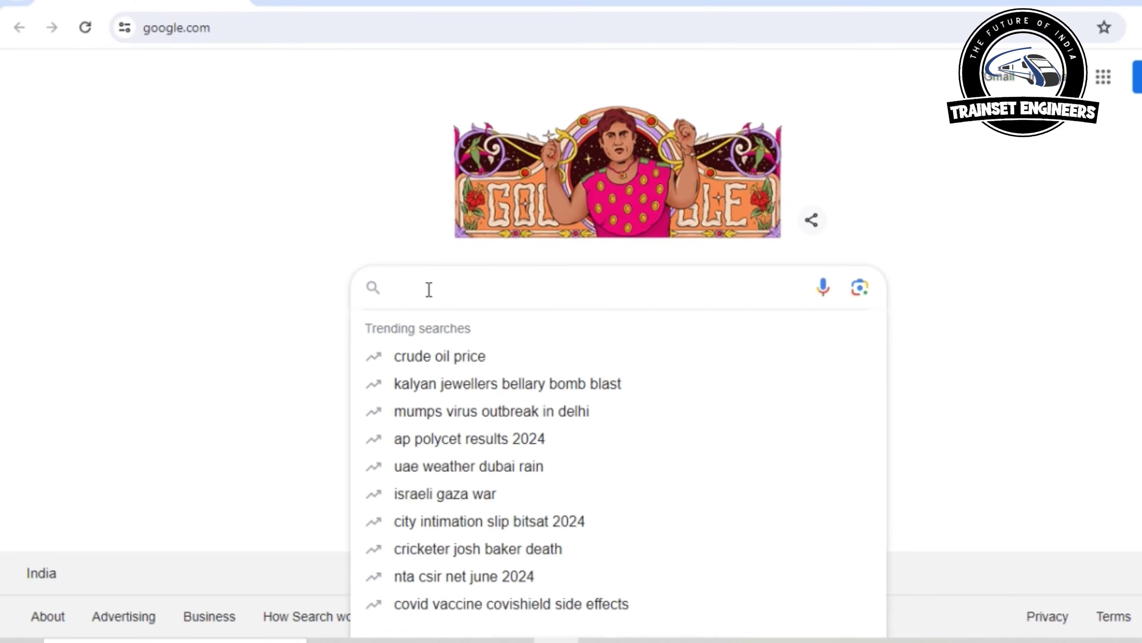
{"action": "type", "text": "www.roa"}
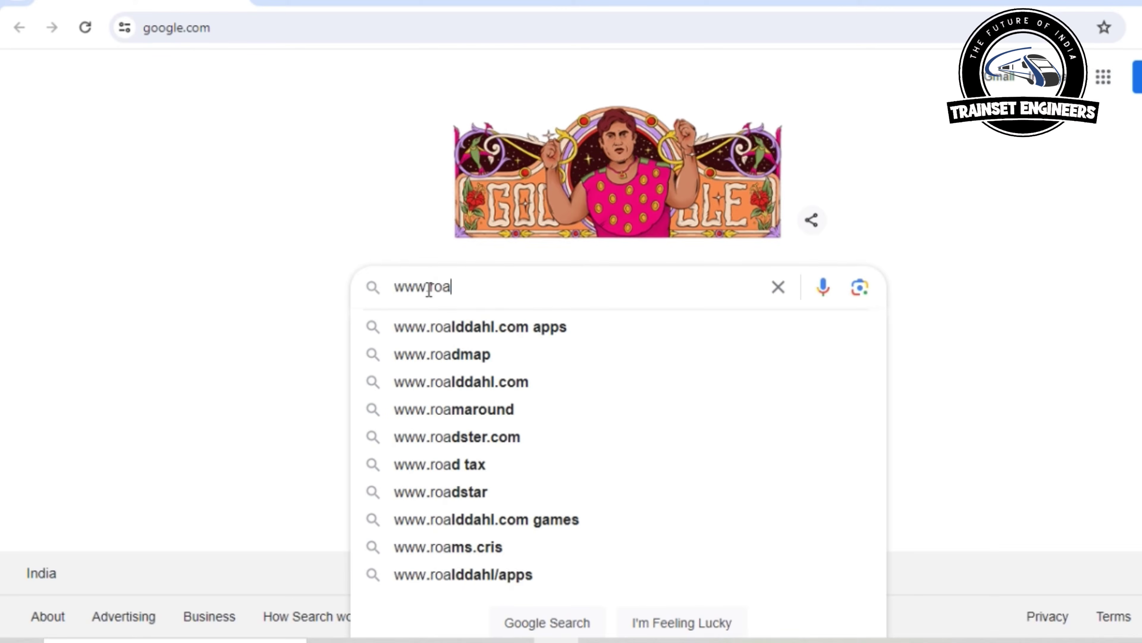
{"action": "type", "text": "ms.cris"}
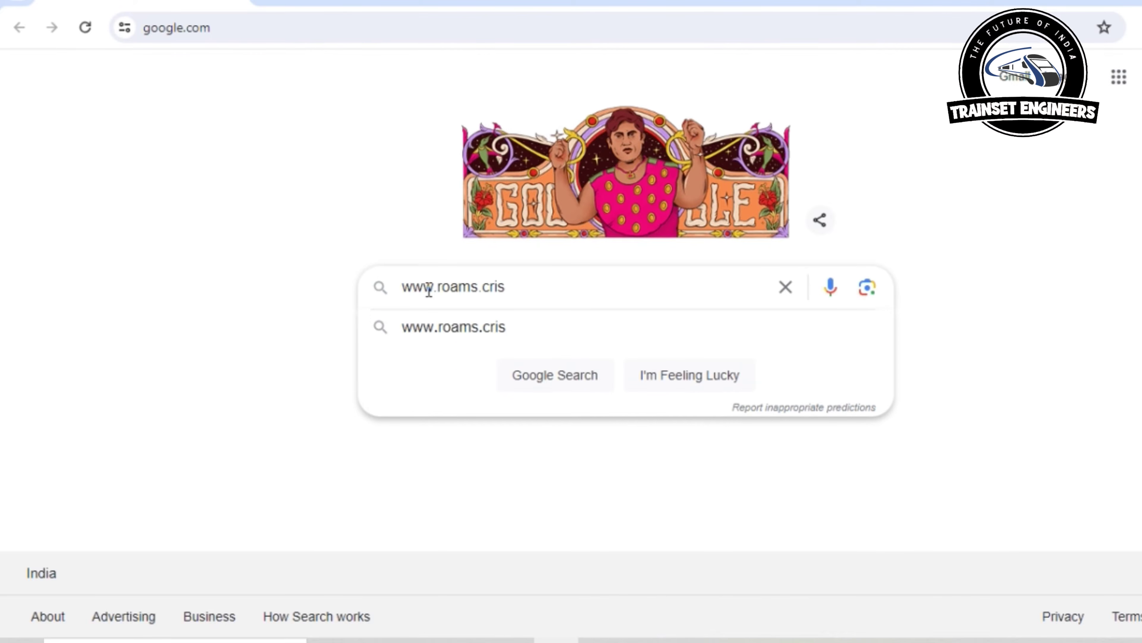
{"action": "type", "text": ".org.in"}
{"action": "key", "text": "Return"}
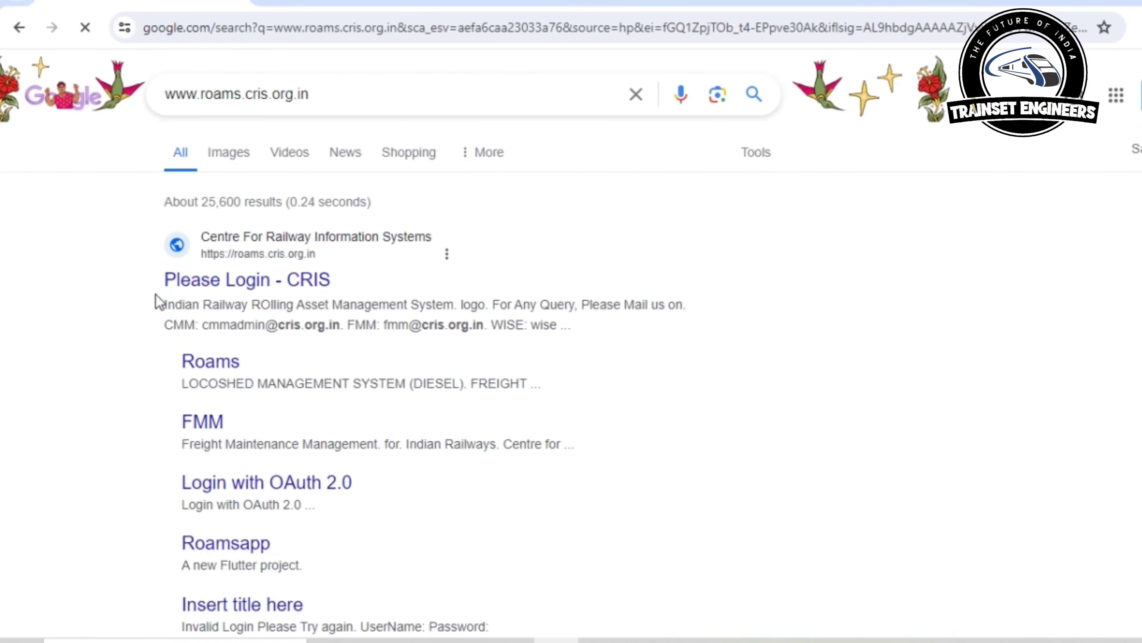
Open the 'Please Login - CRIS' result, enter the CAPTCHA code and log in to ROAMS
{"action": "left_click", "coordinate": [251, 283]}
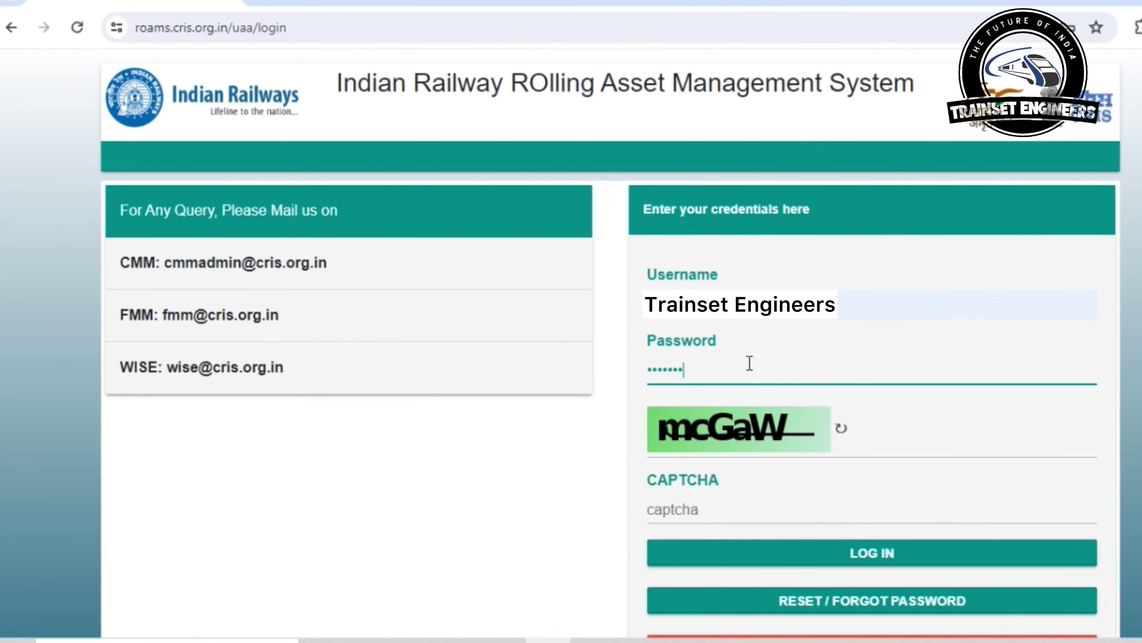
{"action": "left_click", "coordinate": [690, 511]}
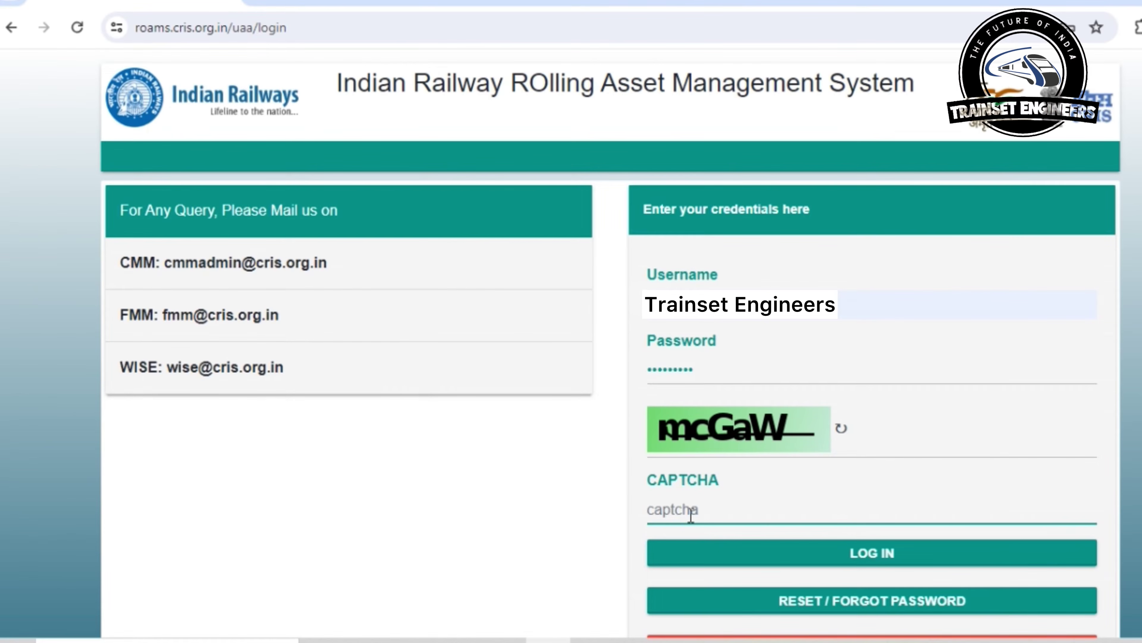
{"action": "type", "text": "mcGaW"}
{"action": "left_click", "coordinate": [871, 563]}
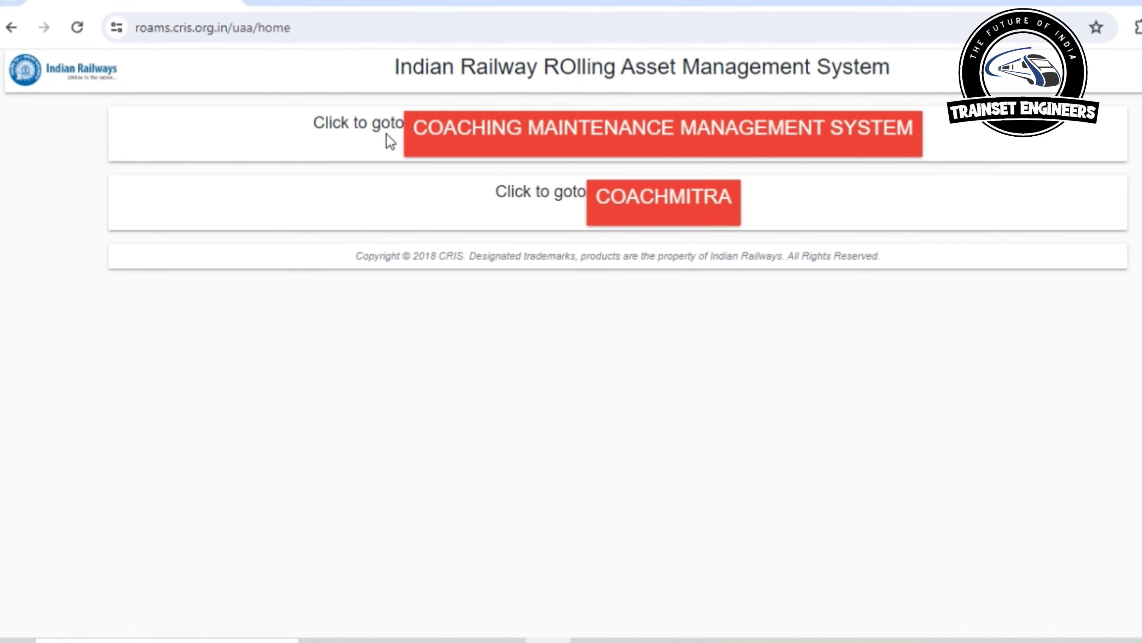
Enter Coaching Maintenance Management System and go to WARRANTY COMPLAINTS > Warranty Complaints
{"action": "left_click", "coordinate": [673, 134]}
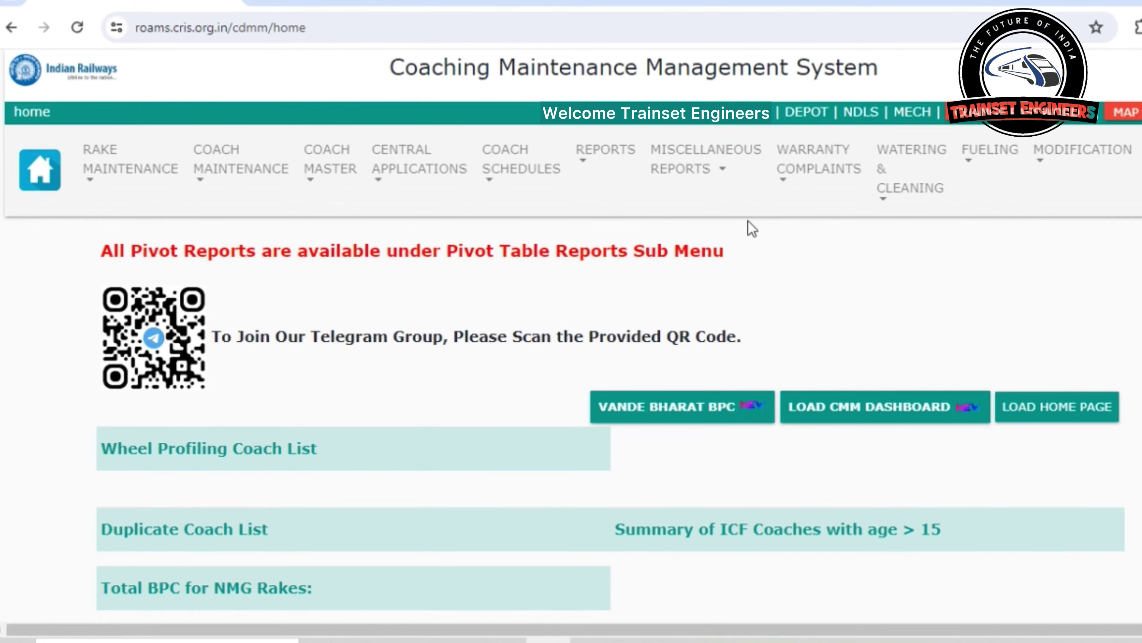
{"action": "left_click", "coordinate": [789, 194]}
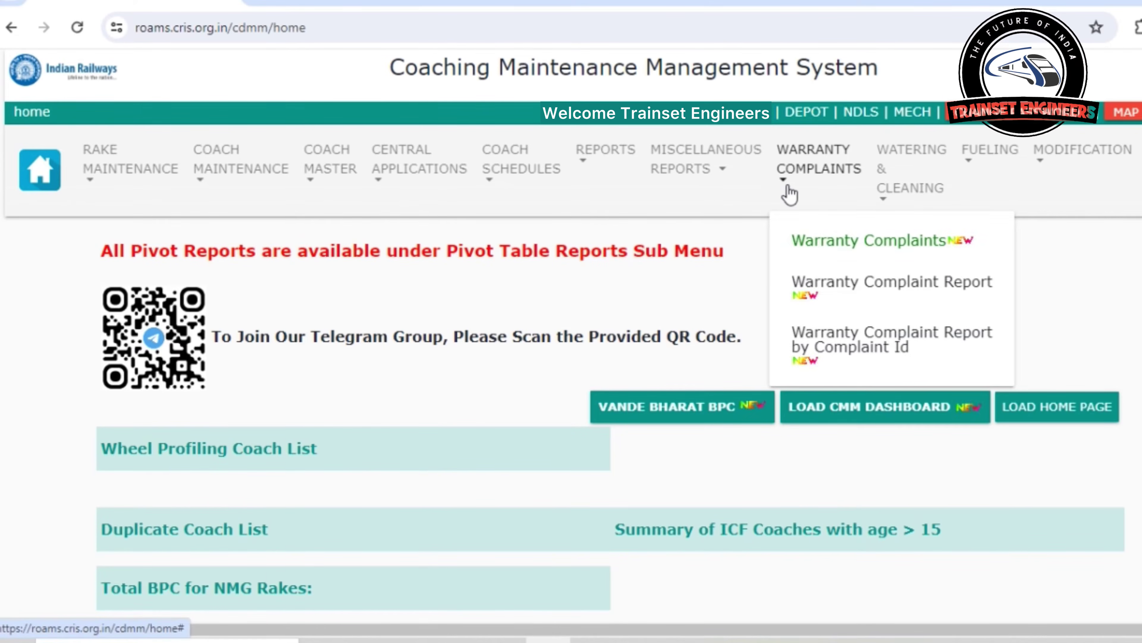
{"action": "left_click", "coordinate": [854, 249]}
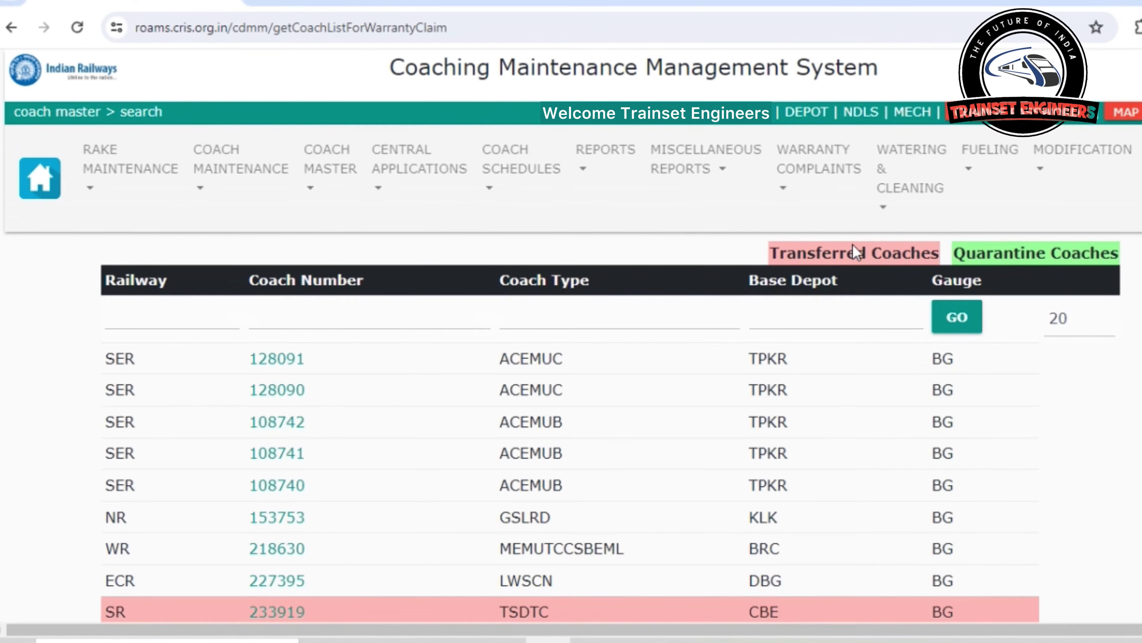
Filter the warranty coach list by coach number 226633
{"action": "left_click", "coordinate": [289, 321]}
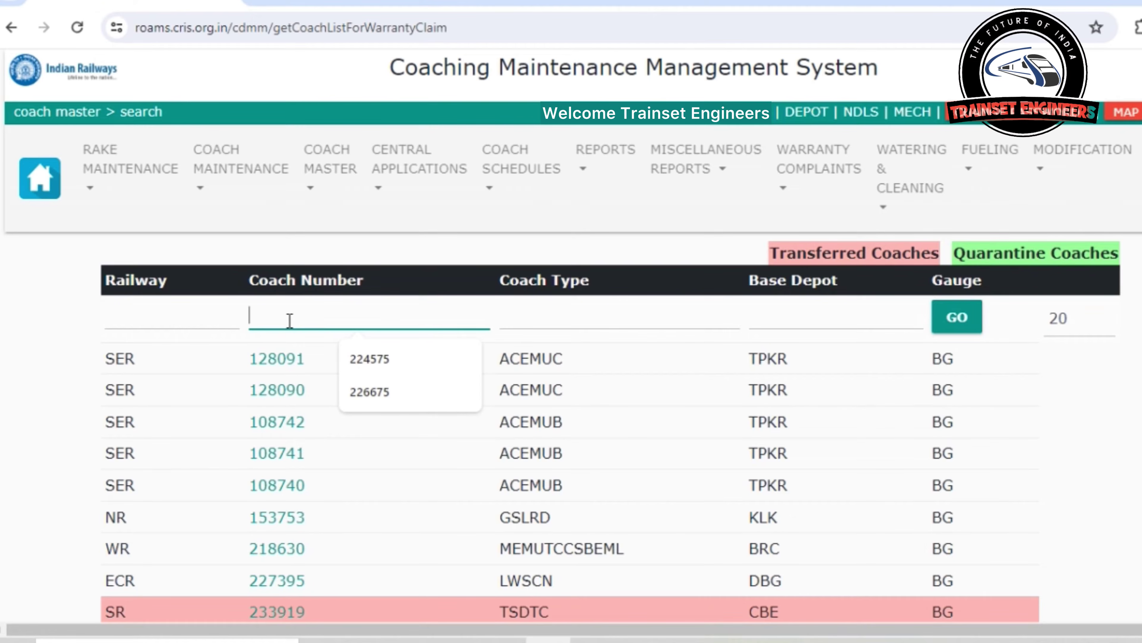
{"action": "type", "text": "2266"}
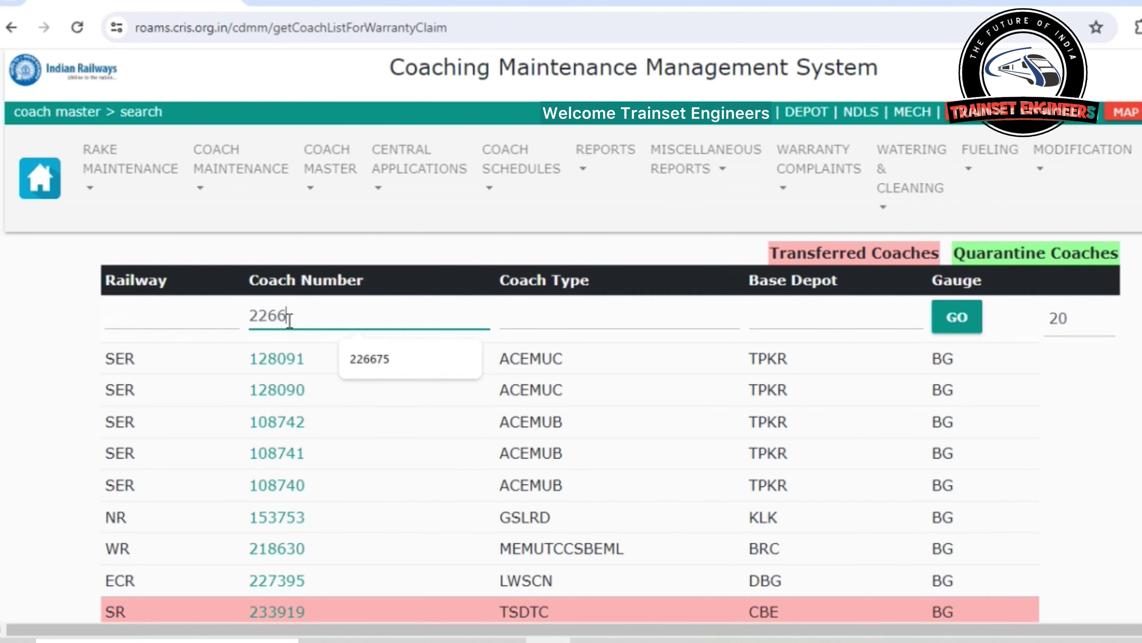
{"action": "type", "text": "33"}
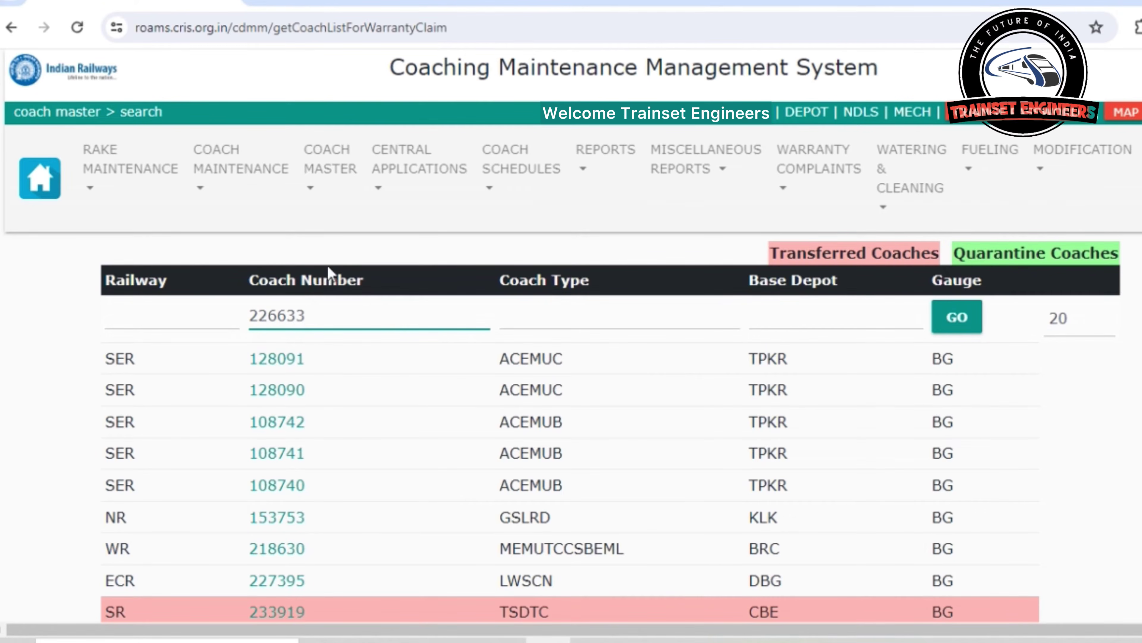
{"action": "key", "text": "Return"}
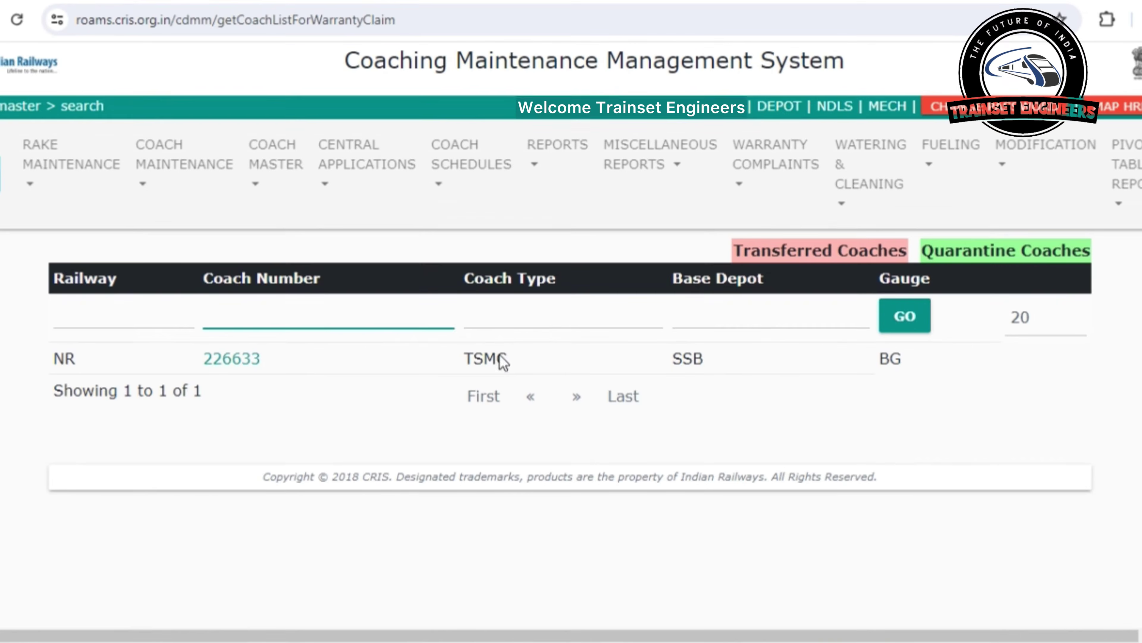
List all TSMC coaches using the Coach Type filter and scroll through the results
{"action": "left_click", "coordinate": [507, 318]}
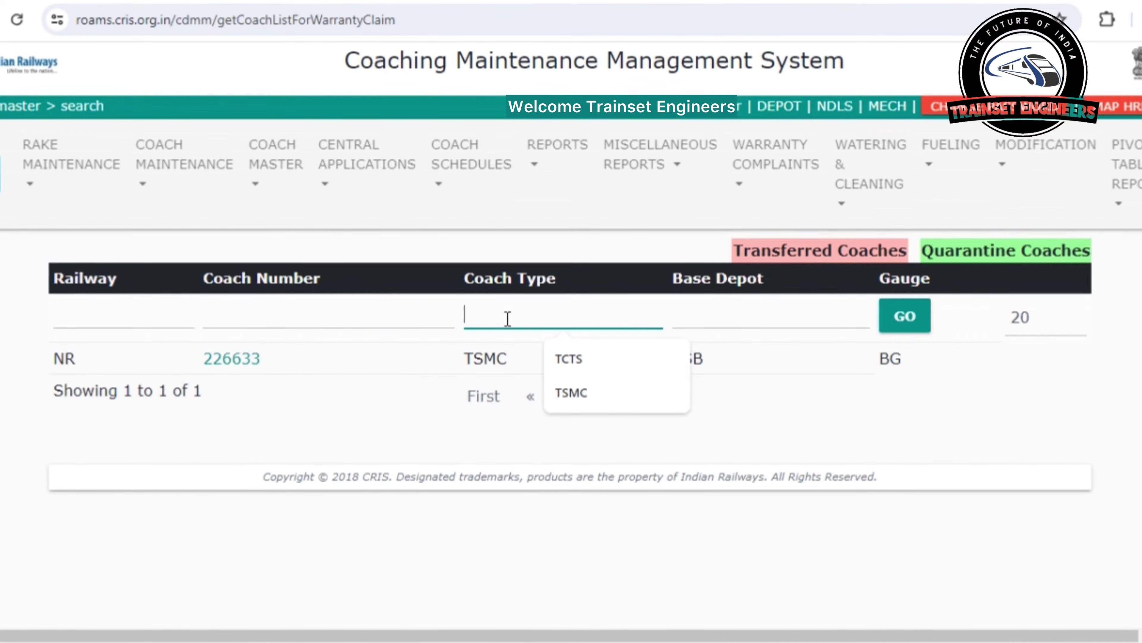
{"action": "left_click", "coordinate": [572, 393]}
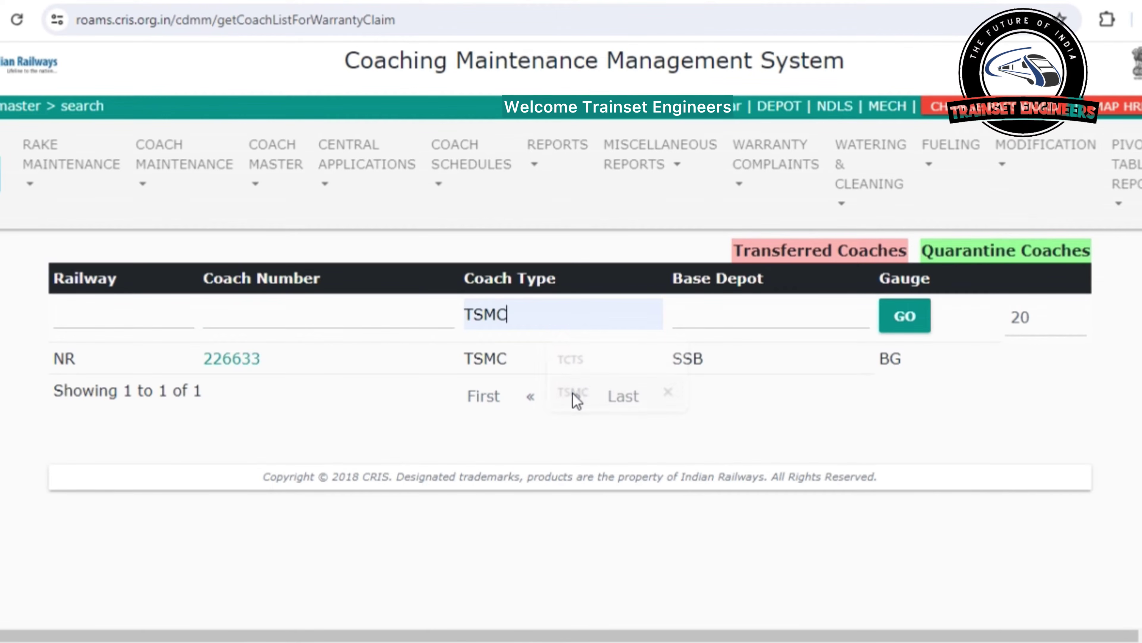
{"action": "left_click", "coordinate": [907, 322]}
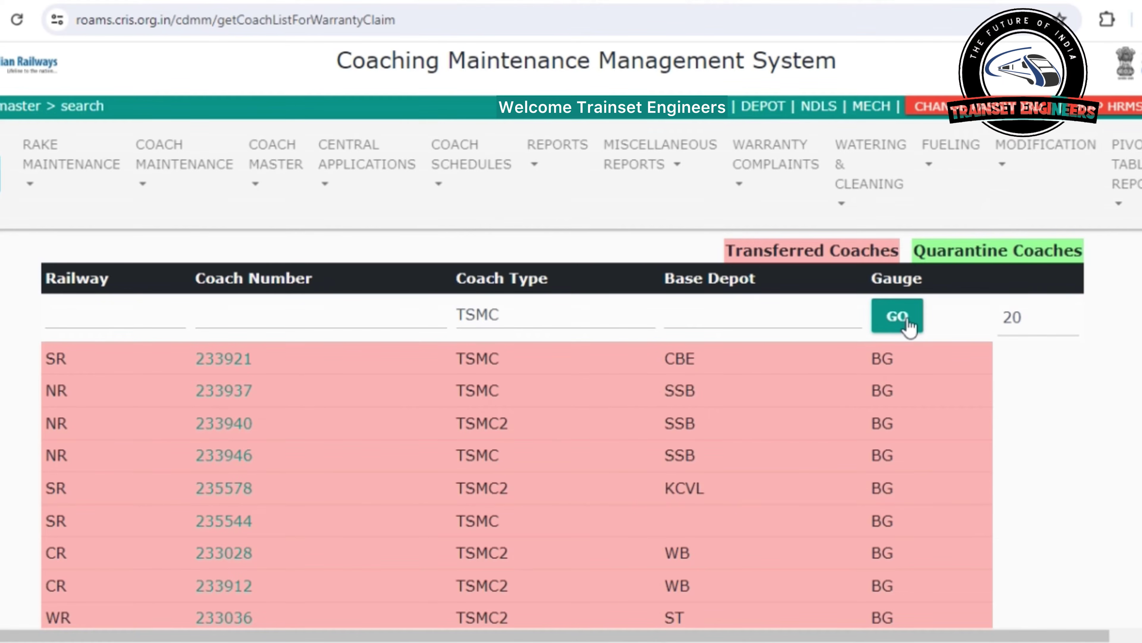
{"action": "scroll", "coordinate": [909, 326], "scroll_direction": "down", "scroll_amount": 3}
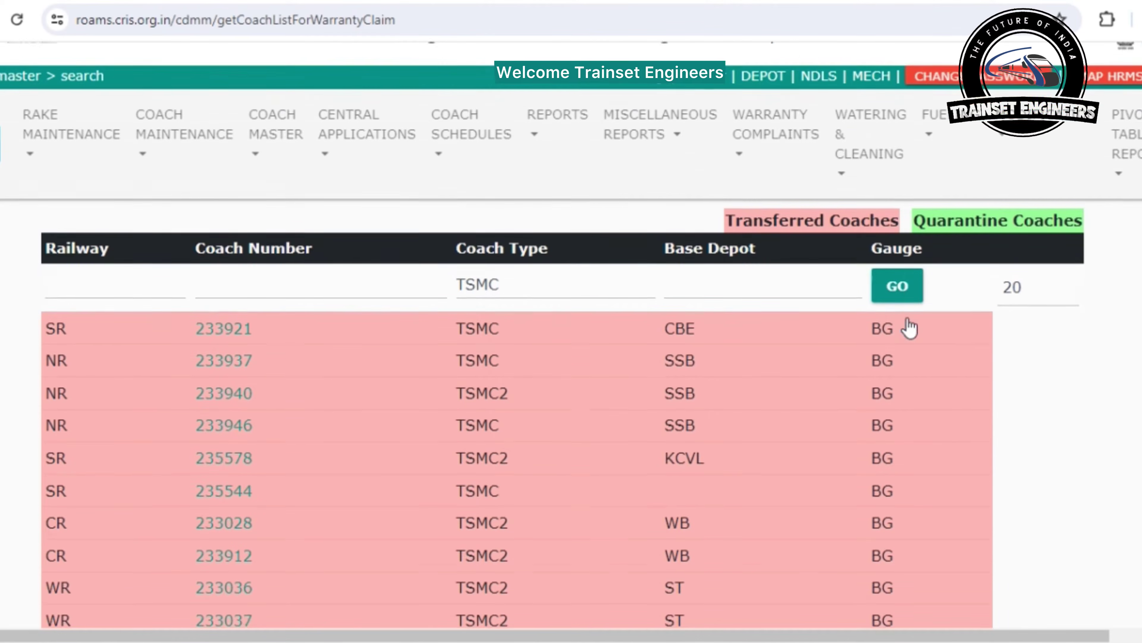
{"action": "scroll", "coordinate": [909, 326], "scroll_direction": "down", "scroll_amount": 5}
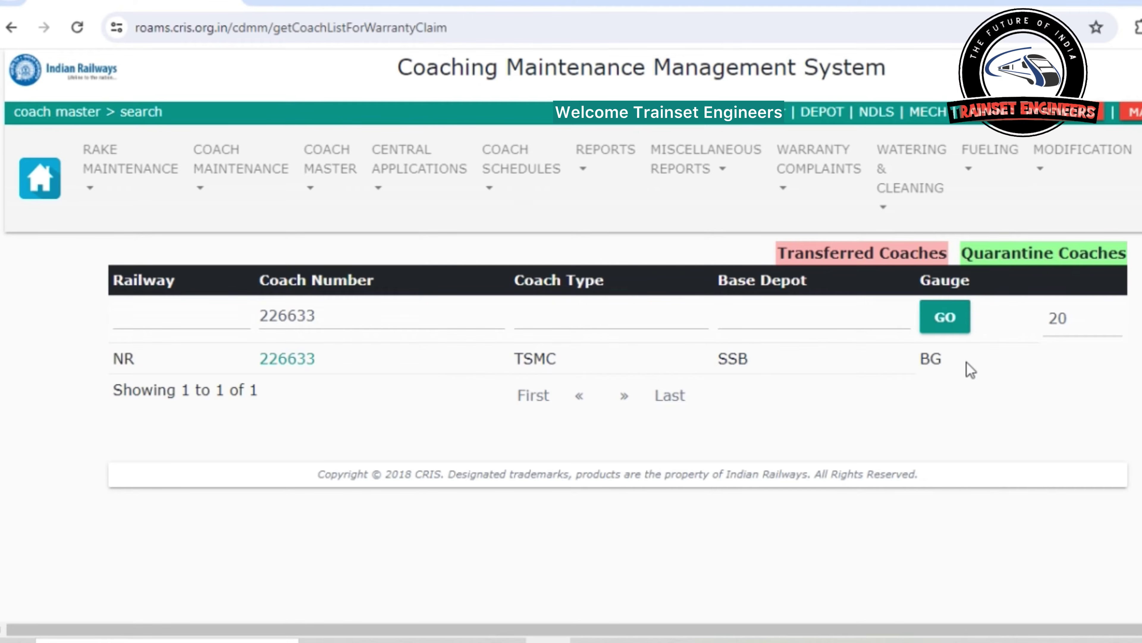
Open the warranty claim form for coach 226633 and search failed components for 'Roller Blind'
{"action": "left_click", "coordinate": [304, 367]}
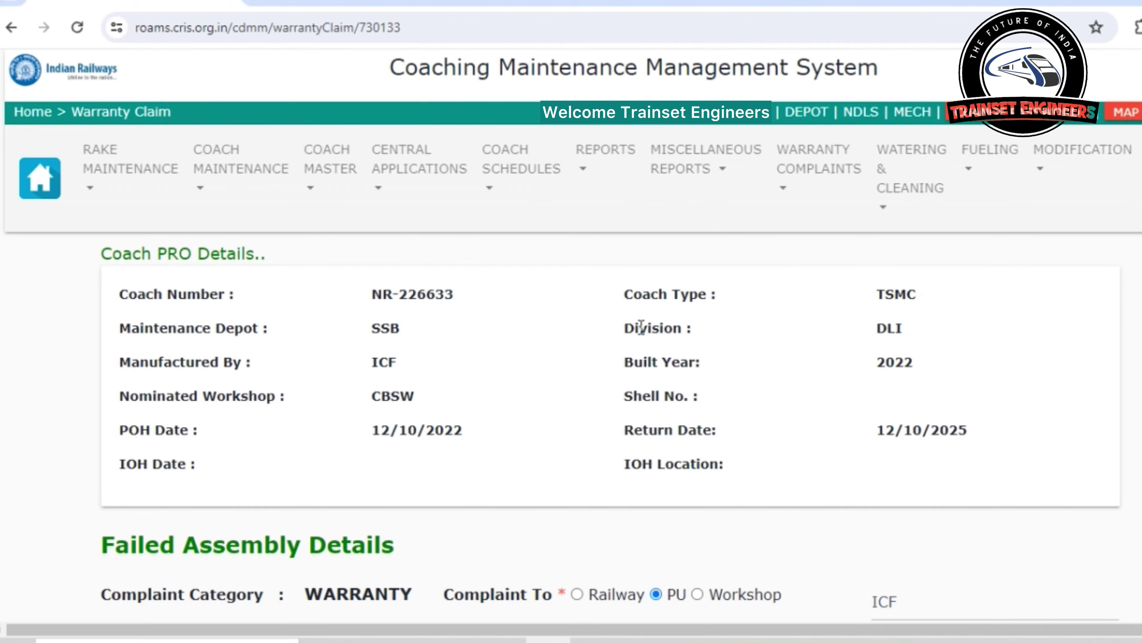
{"action": "scroll", "coordinate": [641, 327], "scroll_direction": "down", "scroll_amount": 5}
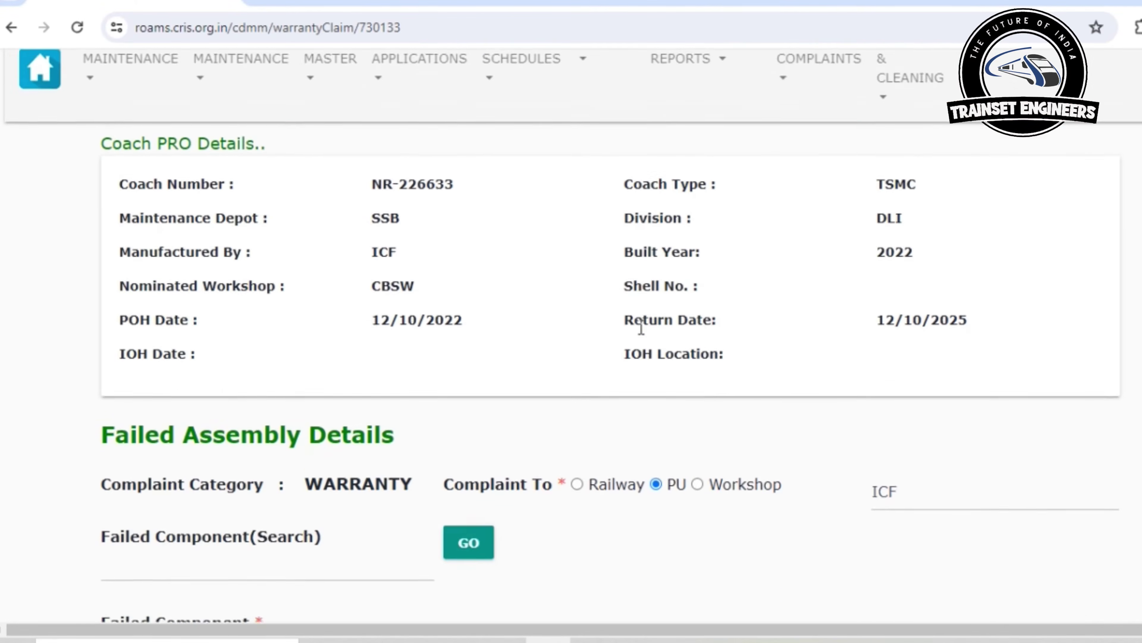
{"action": "scroll", "coordinate": [643, 335], "scroll_direction": "down", "scroll_amount": 4}
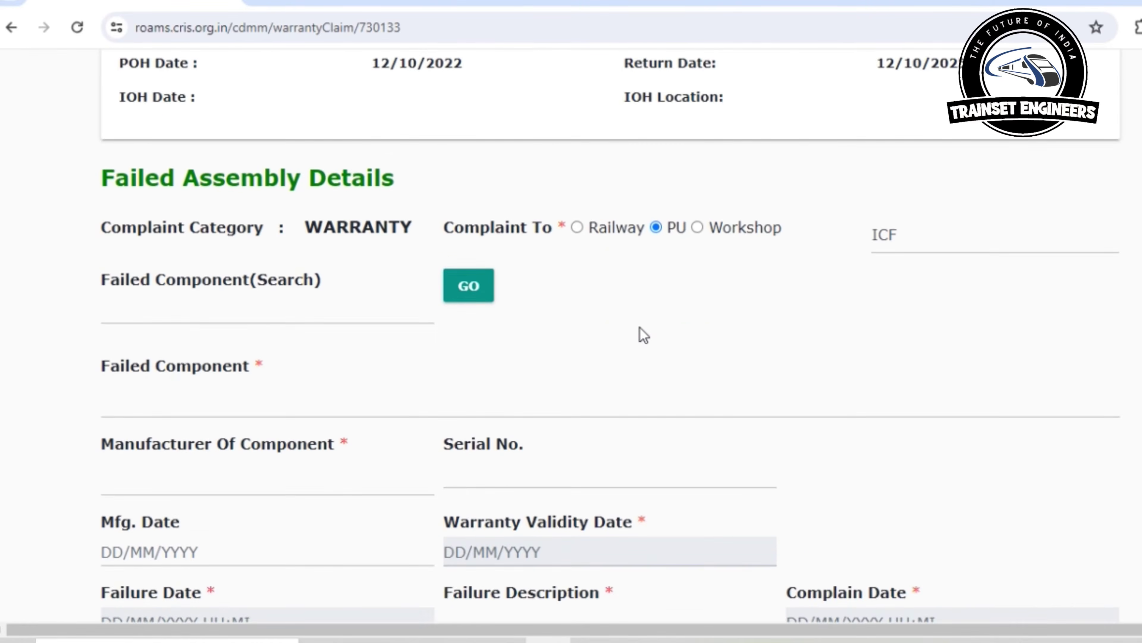
{"action": "scroll", "coordinate": [644, 336], "scroll_direction": "down", "scroll_amount": 2}
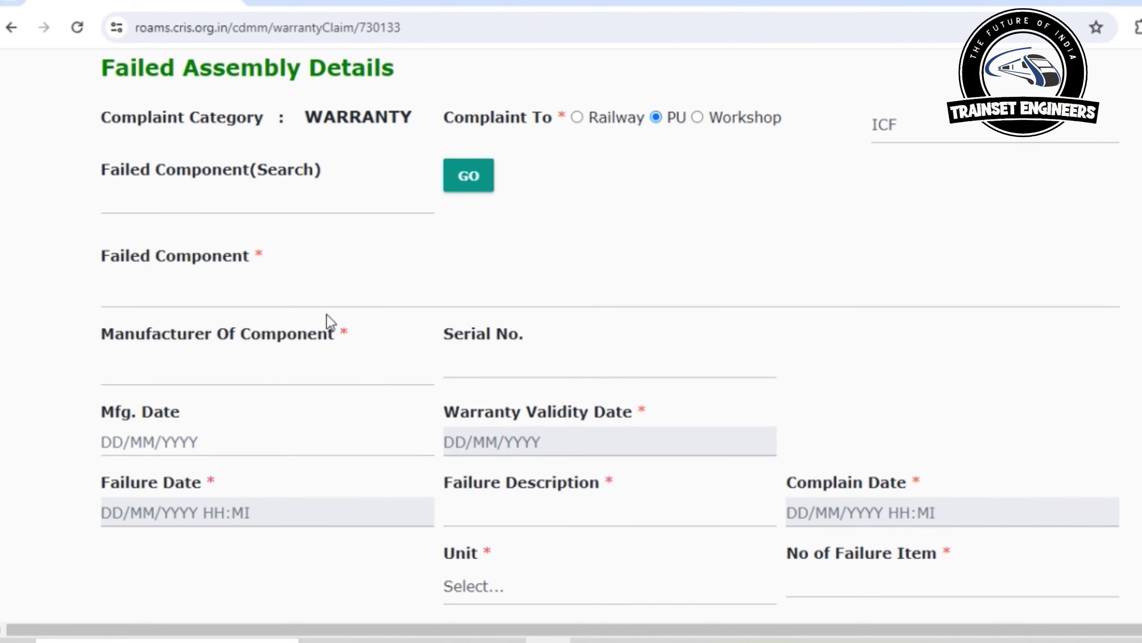
{"action": "left_click", "coordinate": [124, 198]}
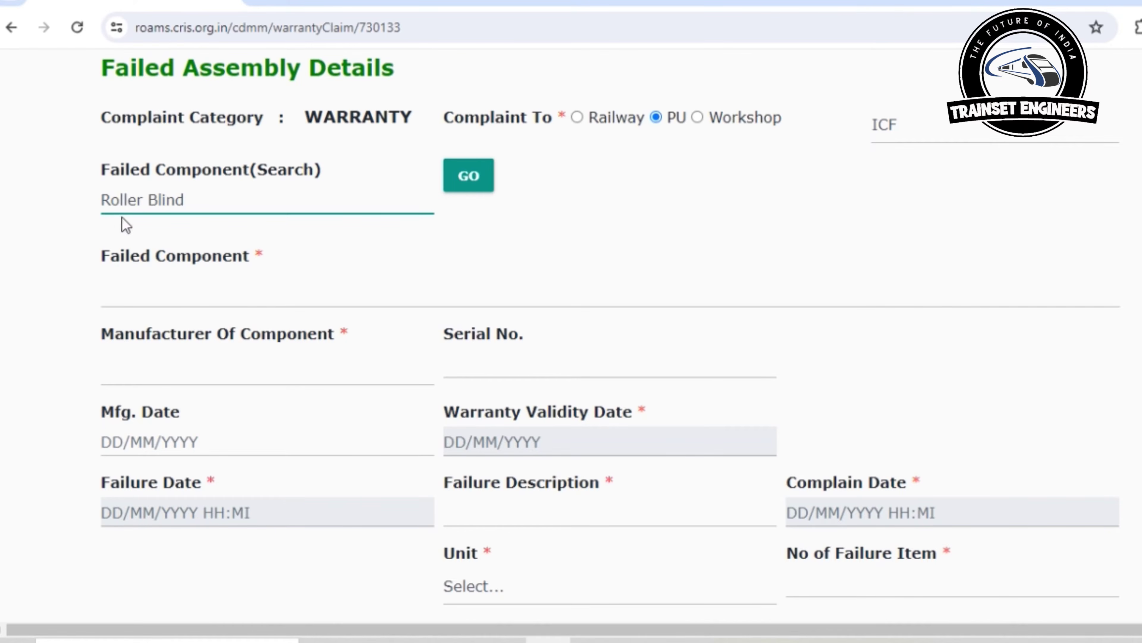
{"action": "left_click", "coordinate": [467, 189]}
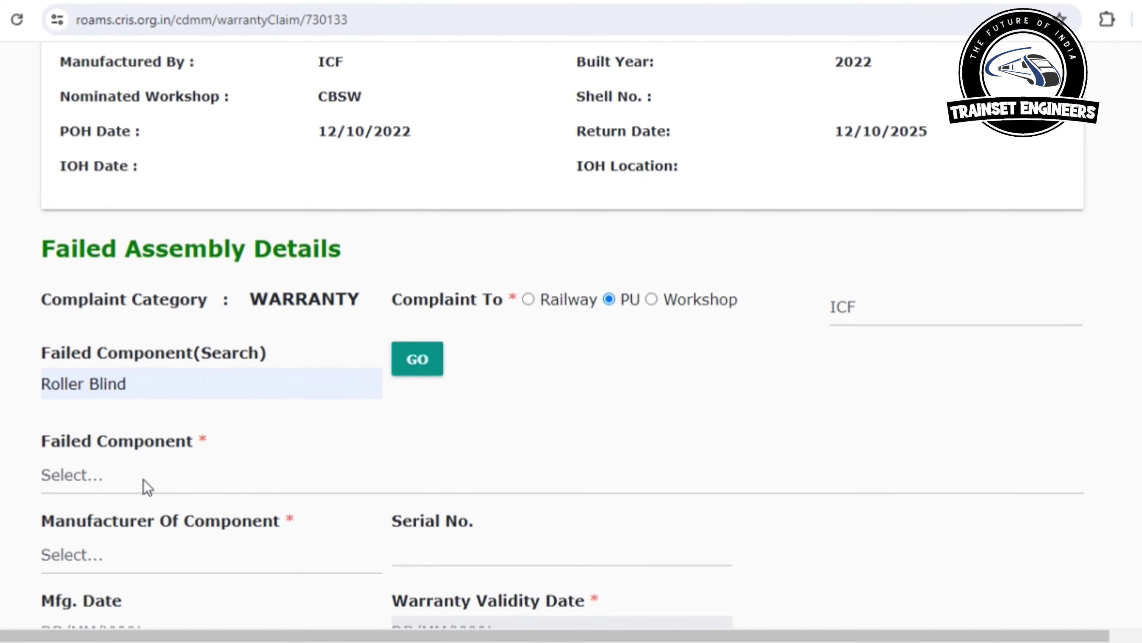
Select 31420813-INTERIOR PANELLING, PARTITION FRAME AND FRP MODULAR TOILET as the failed component
{"action": "left_click", "coordinate": [147, 488]}
{"action": "scroll", "coordinate": [138, 416], "scroll_direction": "down", "scroll_amount": 1}
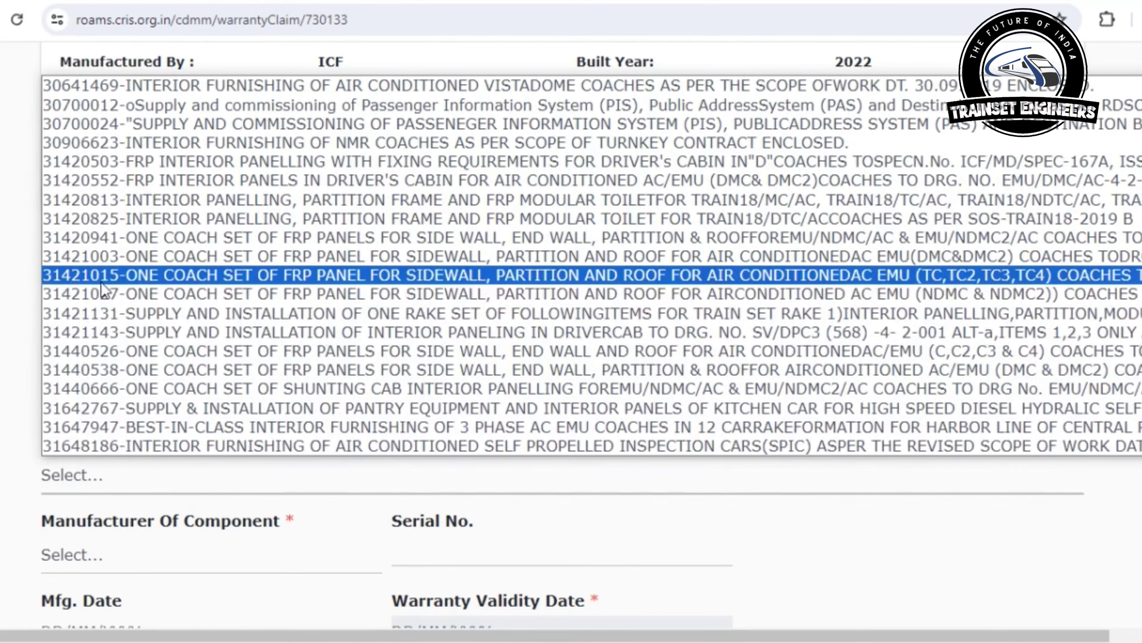
{"action": "left_click", "coordinate": [103, 206]}
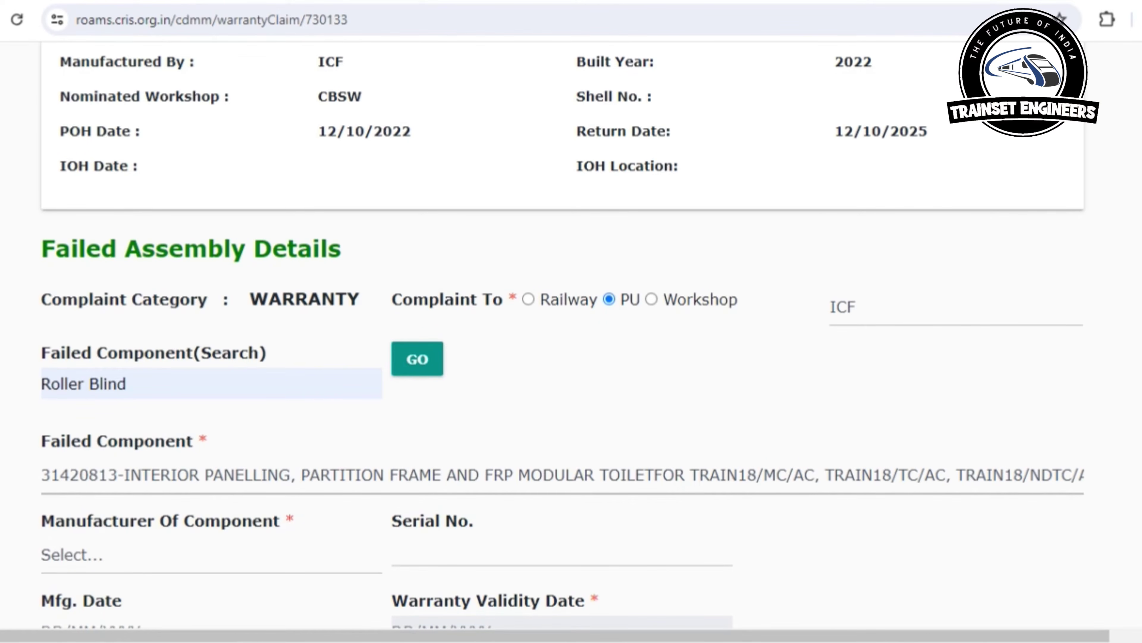
{"action": "scroll", "coordinate": [1, 448], "scroll_direction": "down", "scroll_amount": 4}
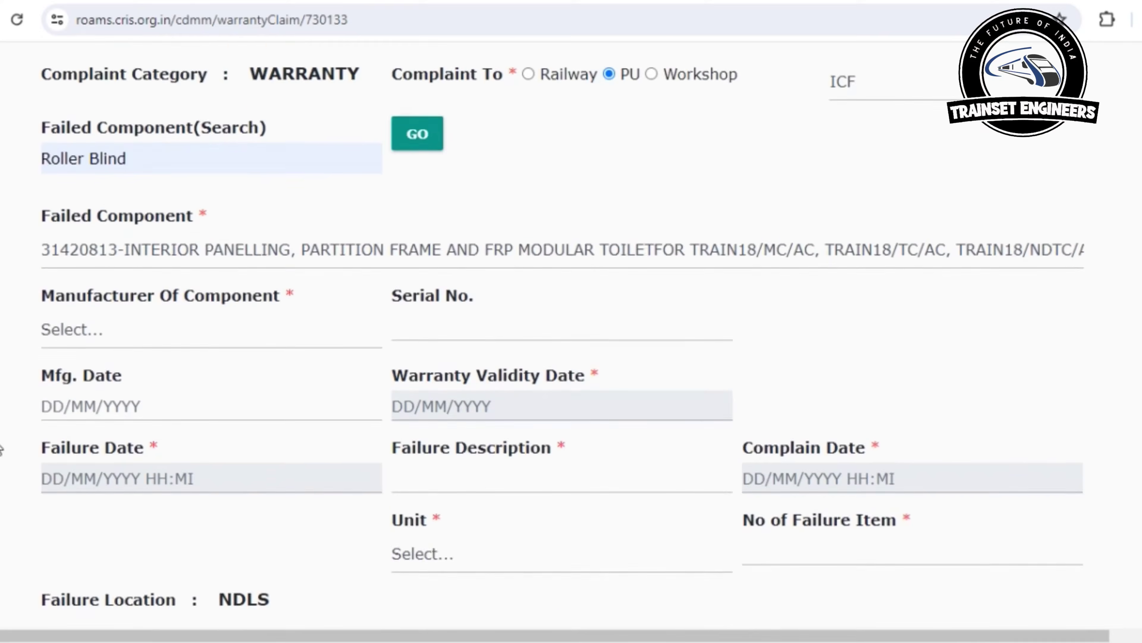
{"action": "scroll", "coordinate": [1, 449], "scroll_direction": "down", "scroll_amount": 1}
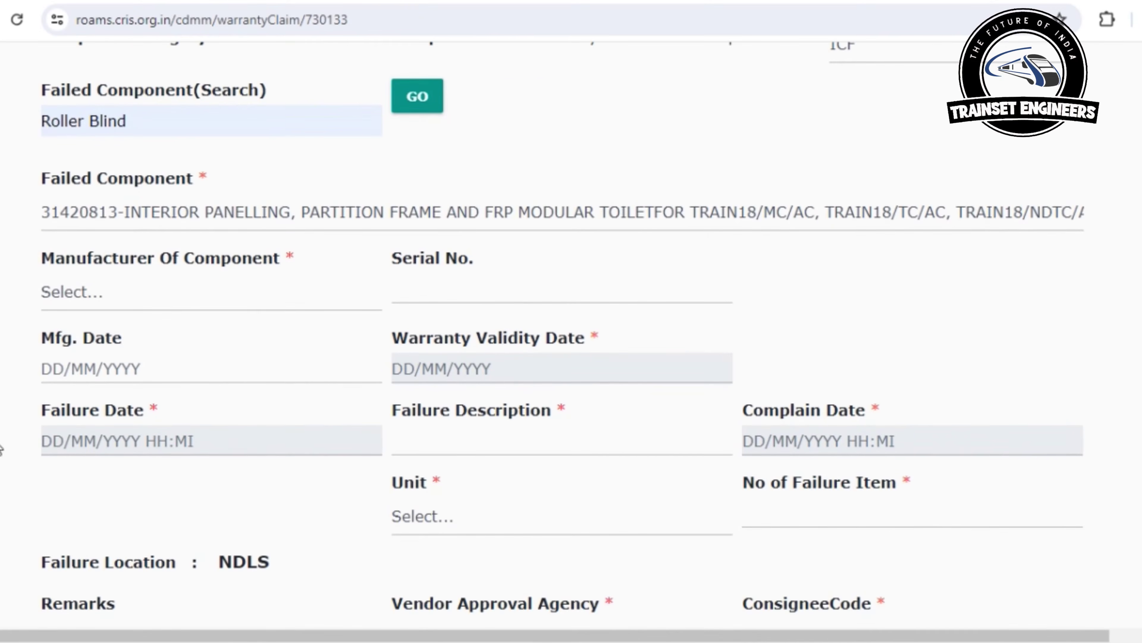
Choose BFG INTERNATIONAL PVT.LTD., CHITTOOR DISTRICT as manufacturer and set warranty validity to 30/10/2024
{"action": "left_click", "coordinate": [212, 303]}
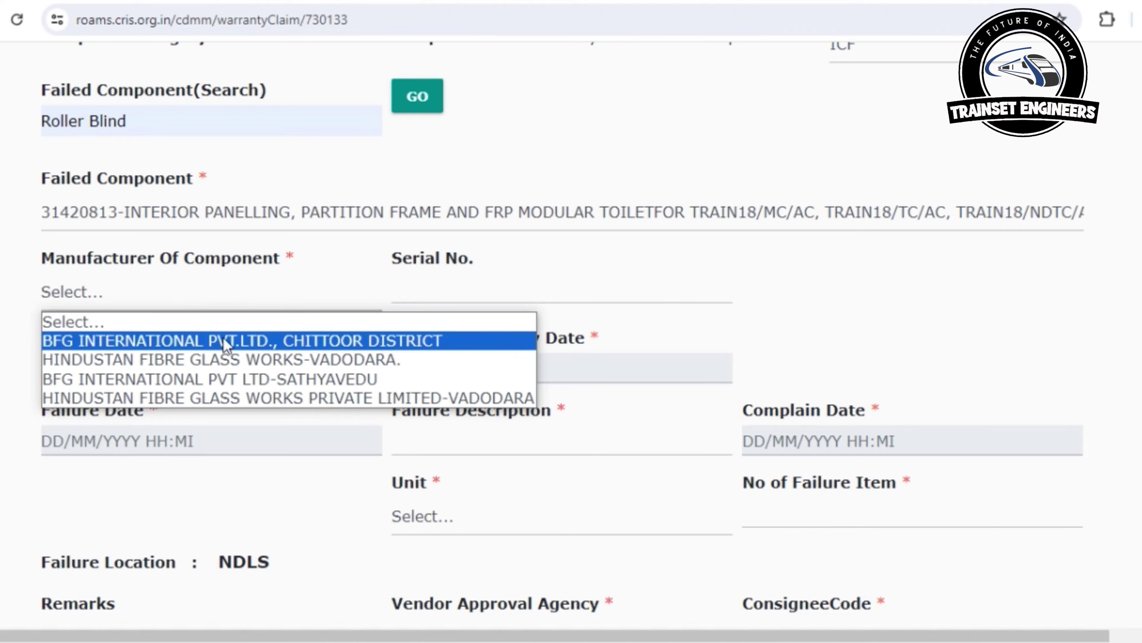
{"action": "left_click", "coordinate": [215, 341]}
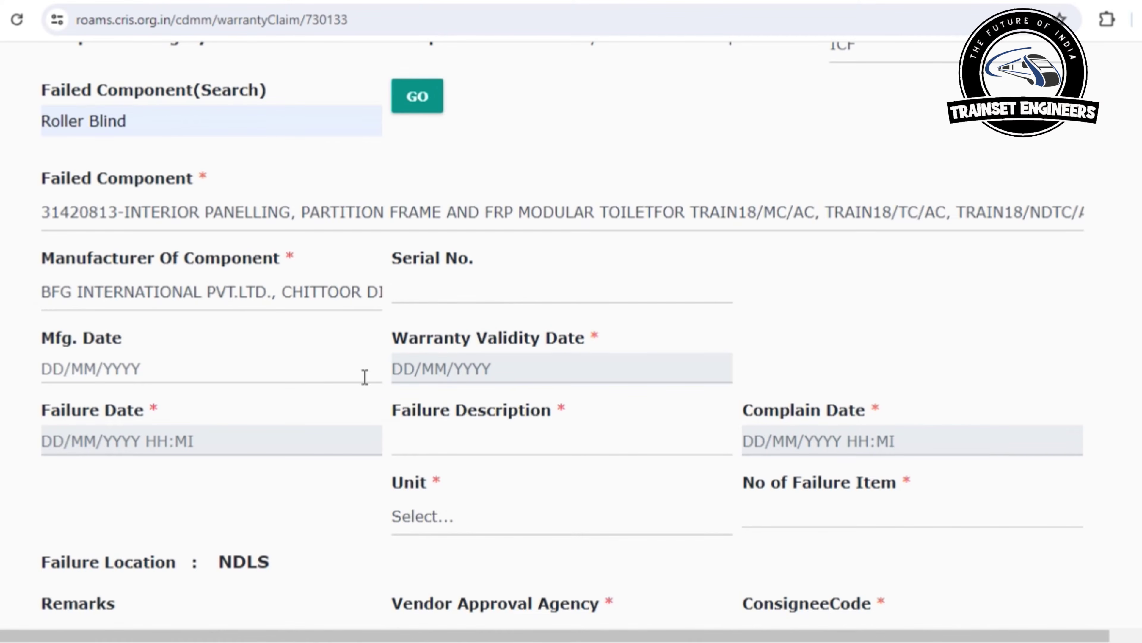
{"action": "left_click", "coordinate": [452, 368]}
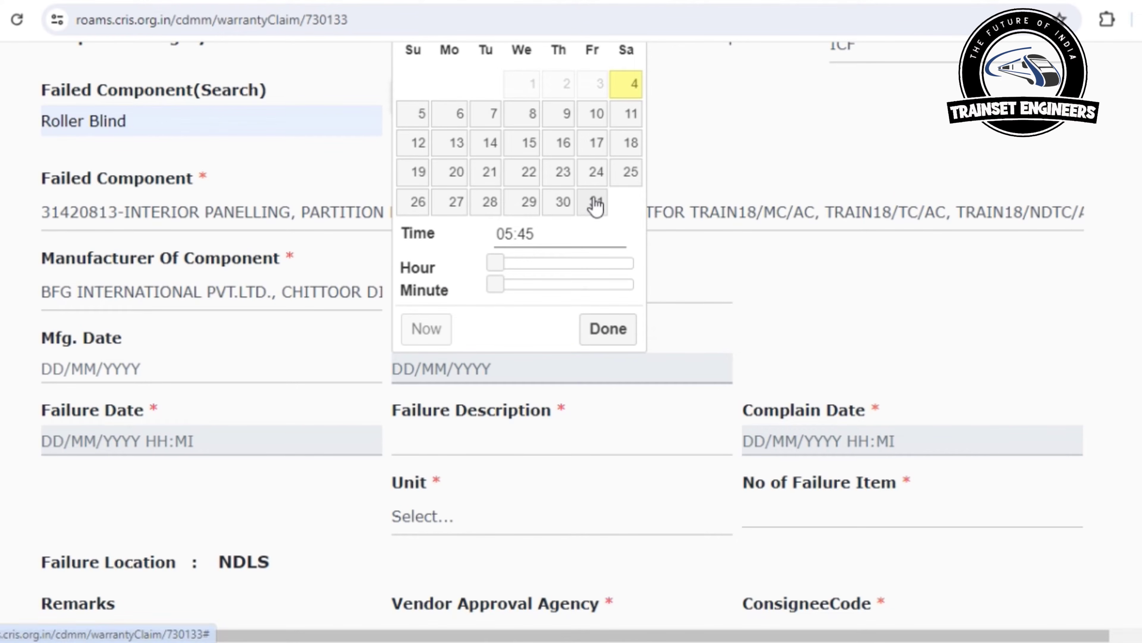
{"action": "scroll", "coordinate": [592, 255], "scroll_direction": "up", "scroll_amount": 3}
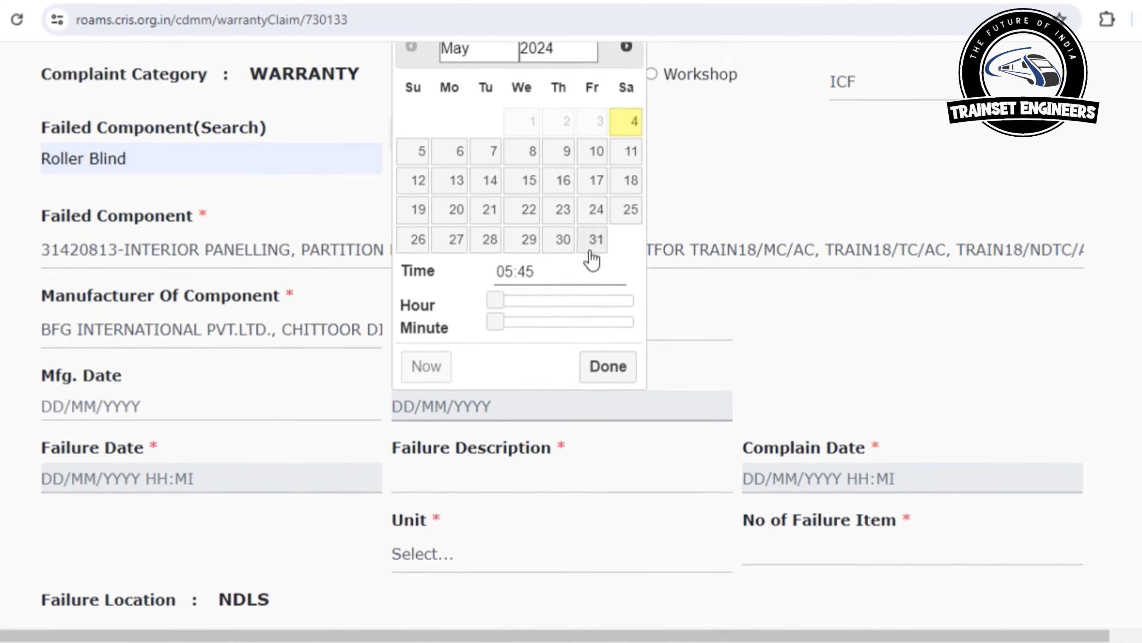
{"action": "left_click", "coordinate": [467, 130]}
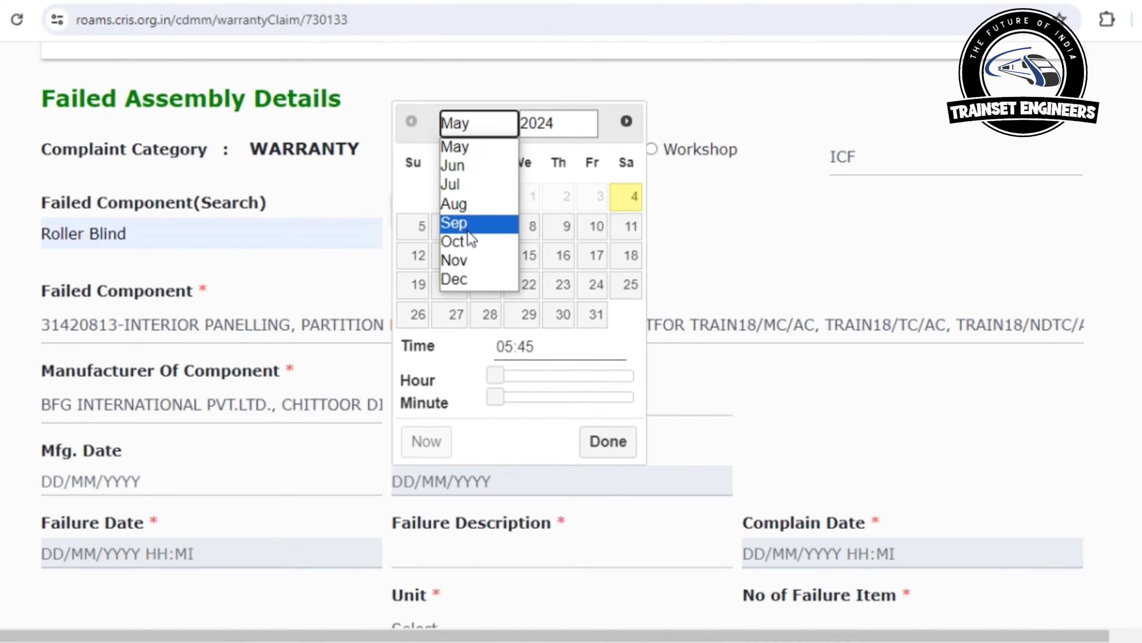
{"action": "left_click", "coordinate": [465, 242]}
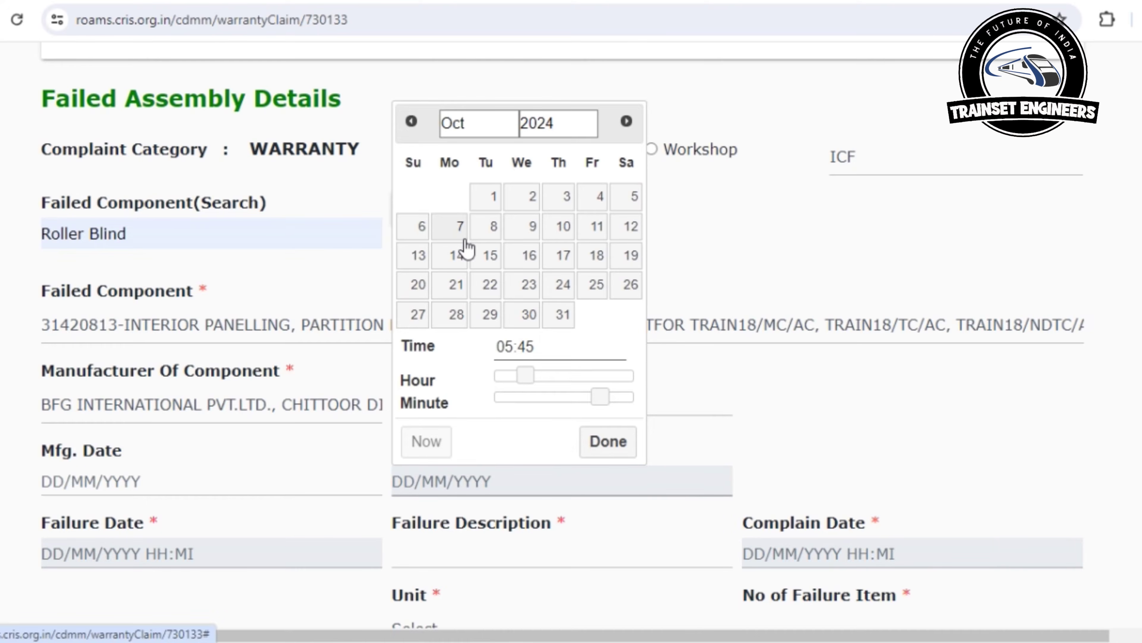
{"action": "left_click", "coordinate": [527, 315]}
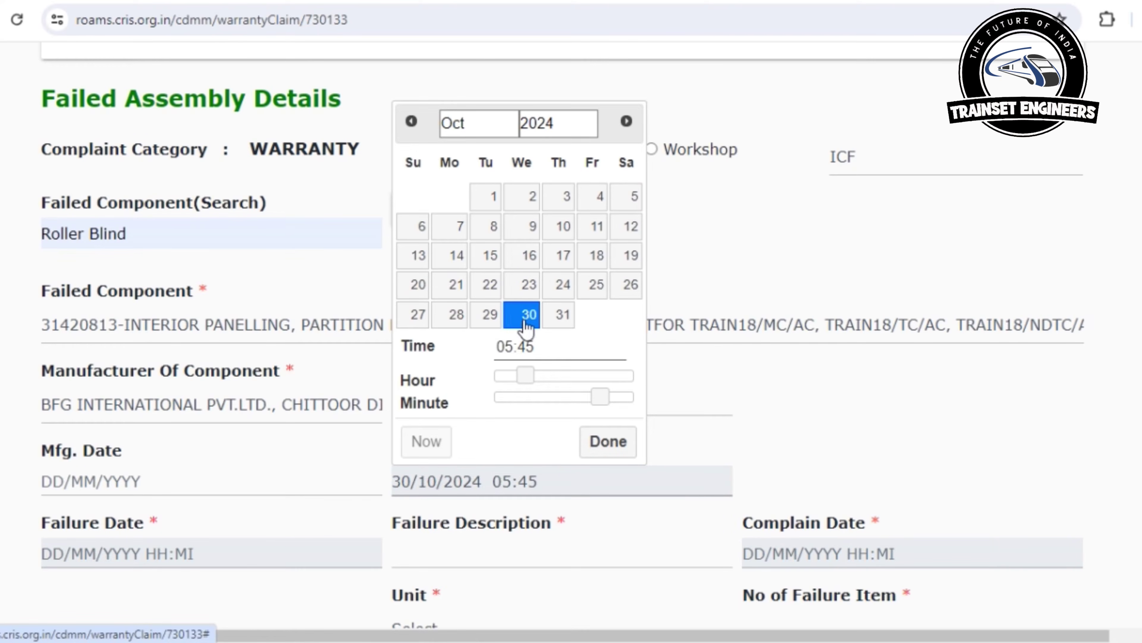
{"action": "left_click", "coordinate": [760, 399]}
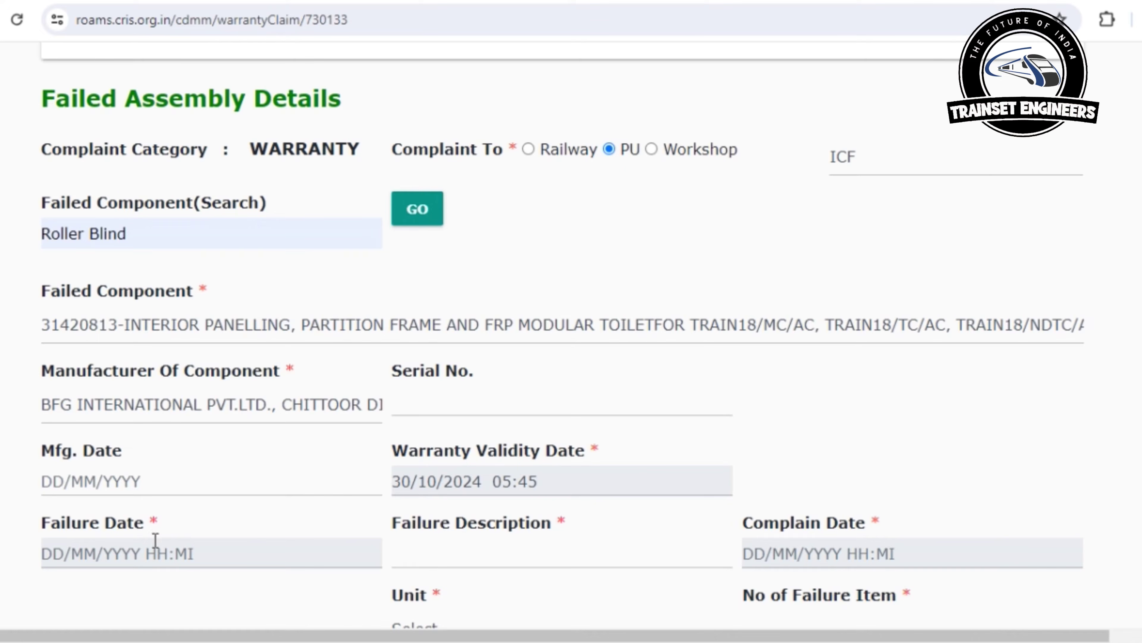
Pick 3 May 2024 as the failure date (03/05/2024 00:00)
{"action": "left_click", "coordinate": [127, 555]}
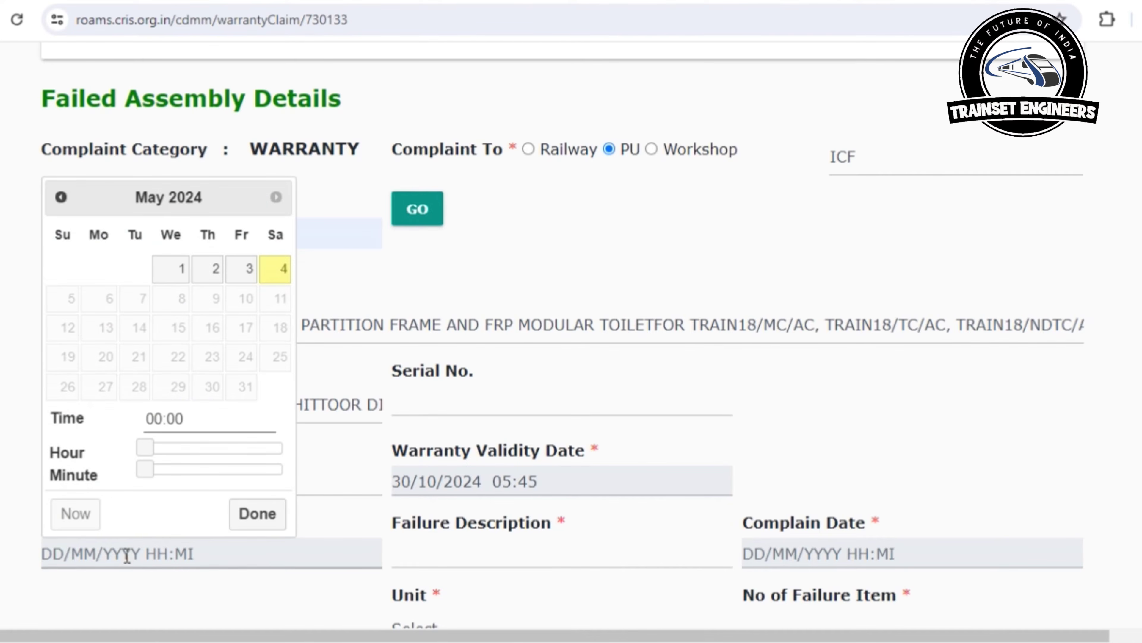
{"action": "left_click", "coordinate": [242, 270]}
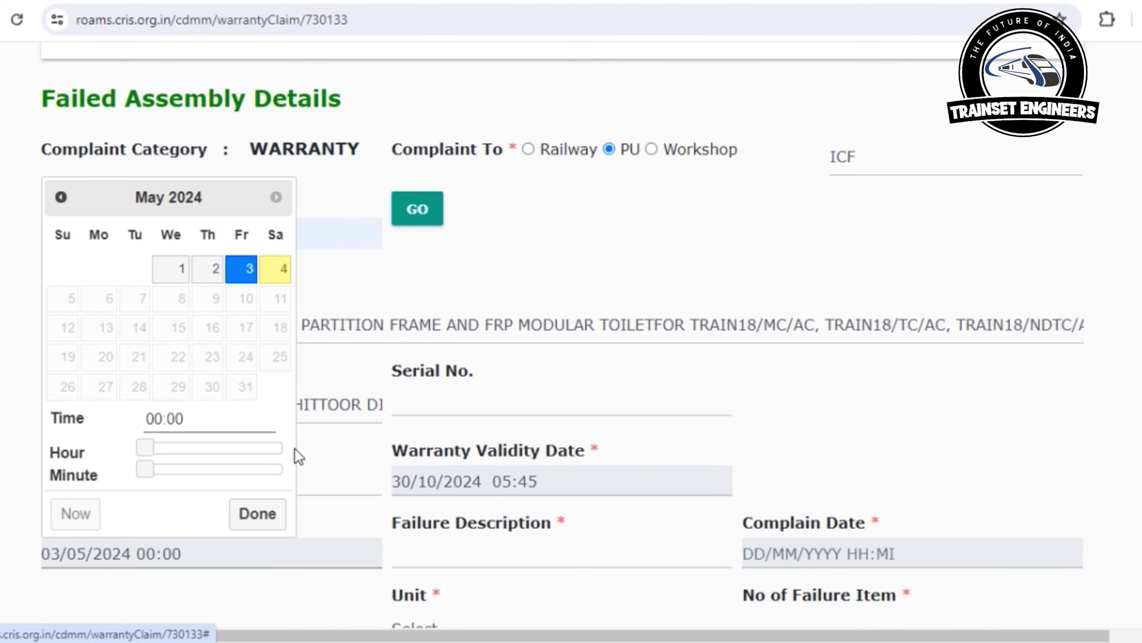
{"action": "left_click", "coordinate": [257, 602]}
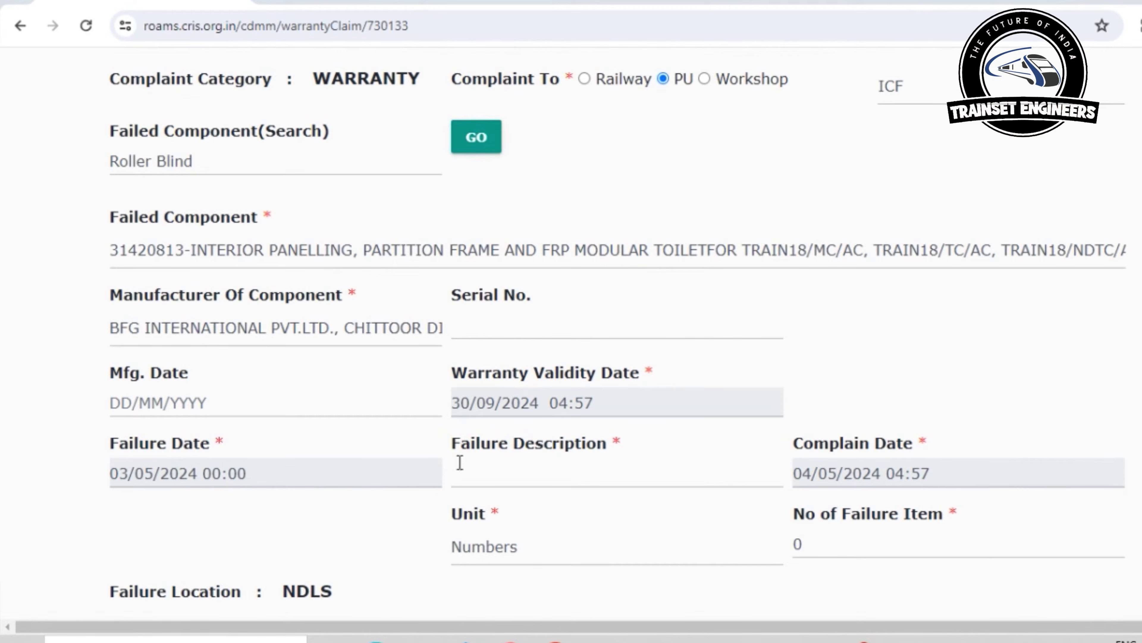
Enter the failure description 'Roller Blinds of Seat no 01,24,60,64 and 74 are defective (not holding there position)'
{"action": "left_click", "coordinate": [466, 474]}
{"action": "type", "text": "Roller Blinds of S"}
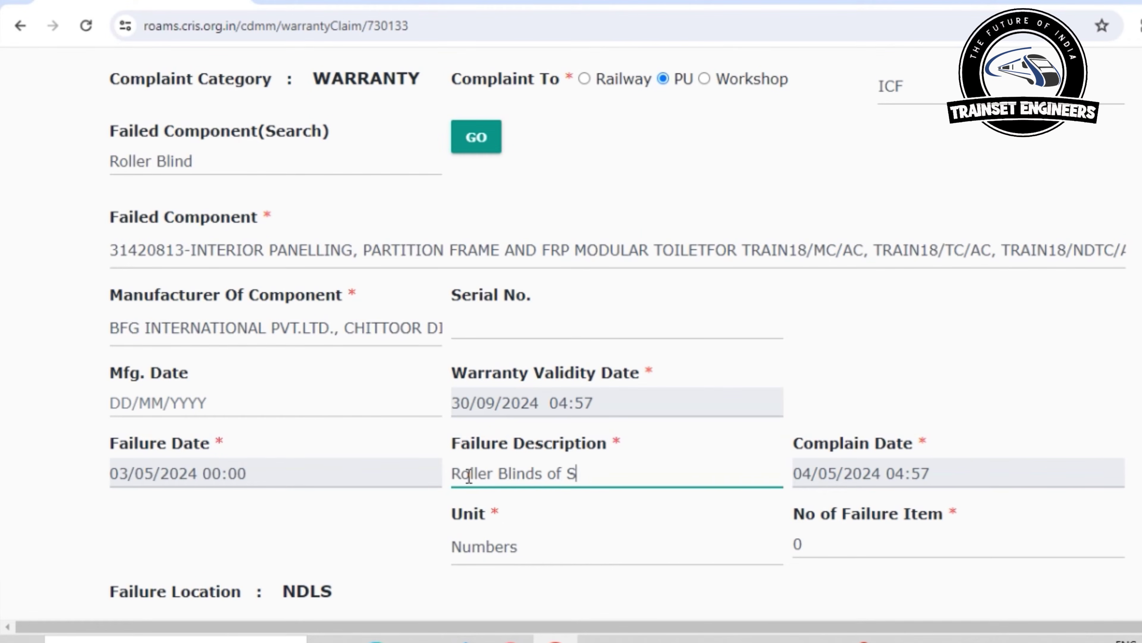
{"action": "type", "text": "eat no 01,24,60,64"}
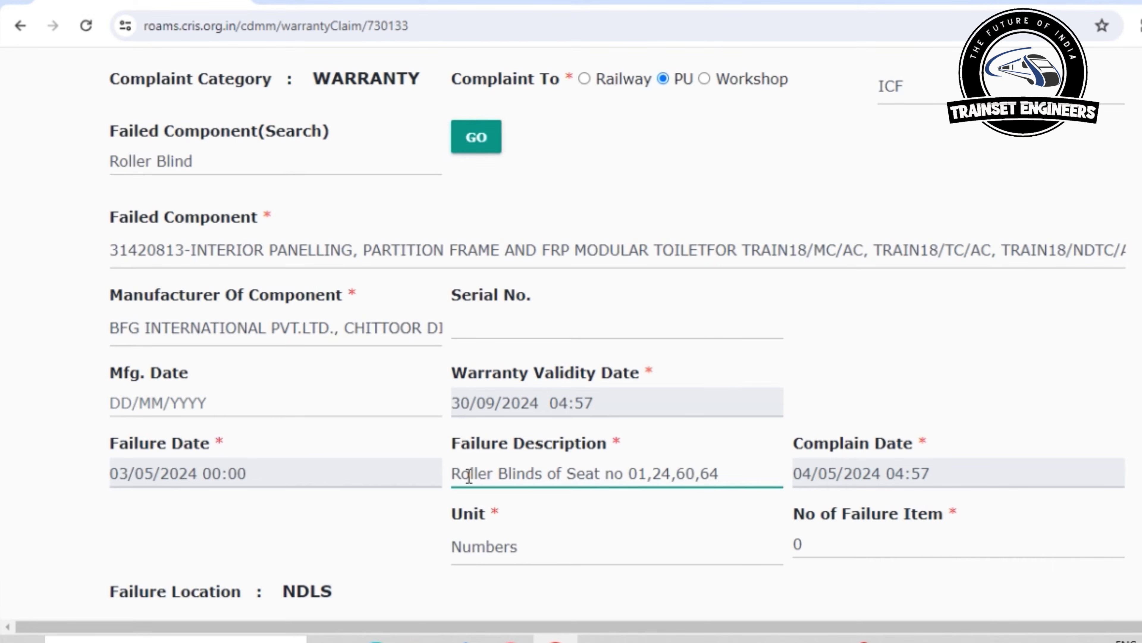
{"action": "type", "text": "are"}
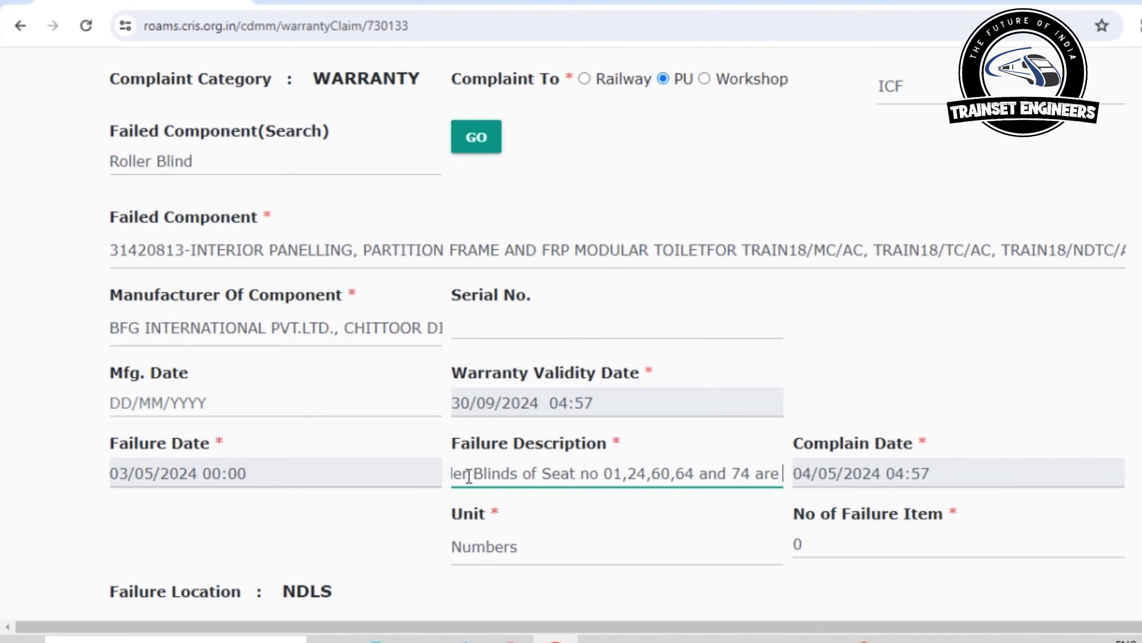
{"action": "type", "text": " defective (no"}
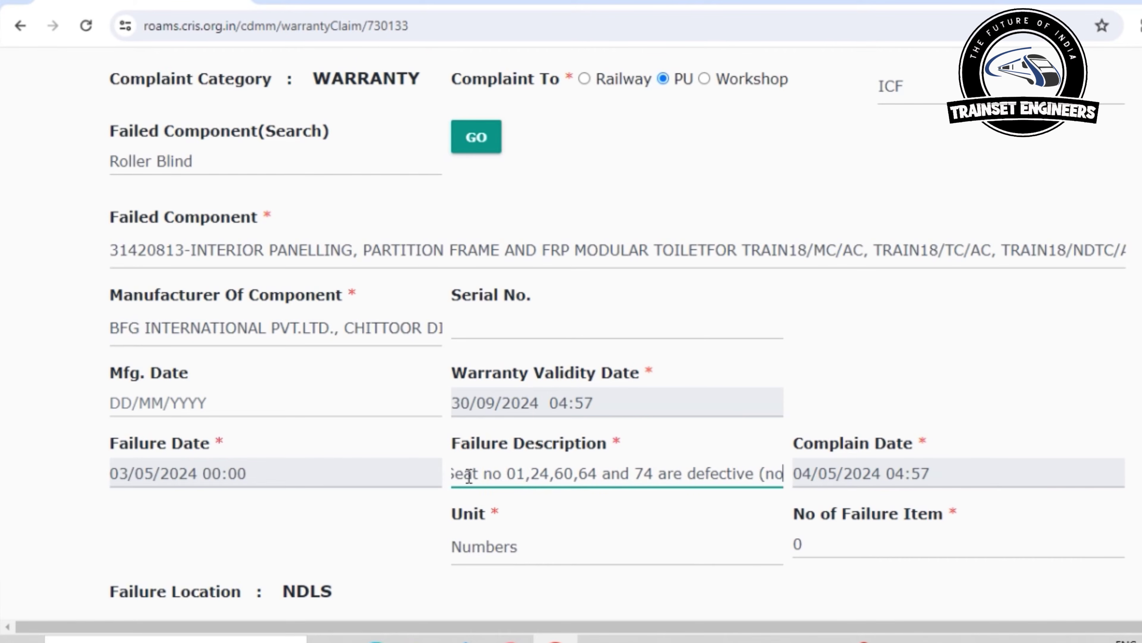
{"action": "type", "text": "t holding there position)"}
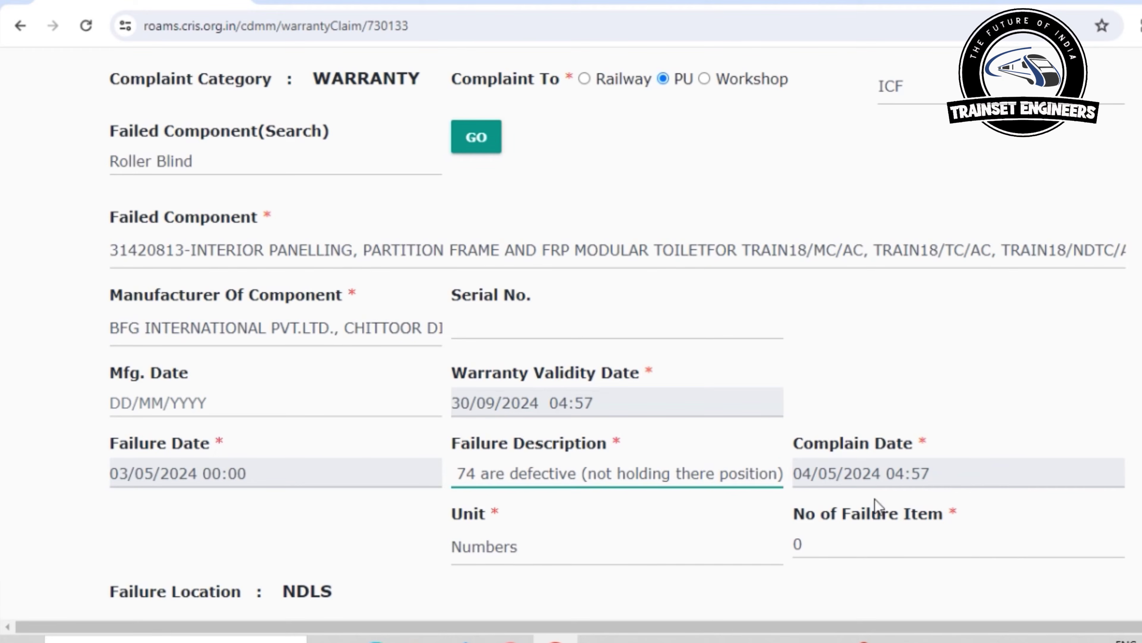
Choose Numbers as the unit and change No of Failure Item from 0 to 5
{"action": "left_click", "coordinate": [510, 542]}
{"action": "scroll", "coordinate": [510, 523], "scroll_direction": "down", "scroll_amount": 1}
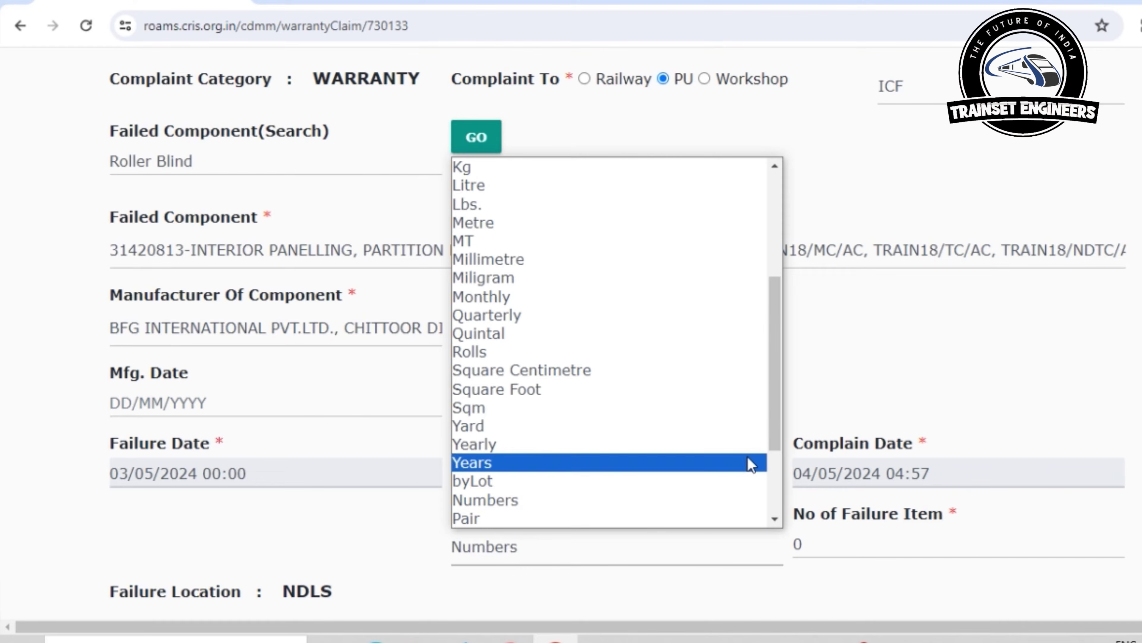
{"action": "left_click", "coordinate": [596, 501]}
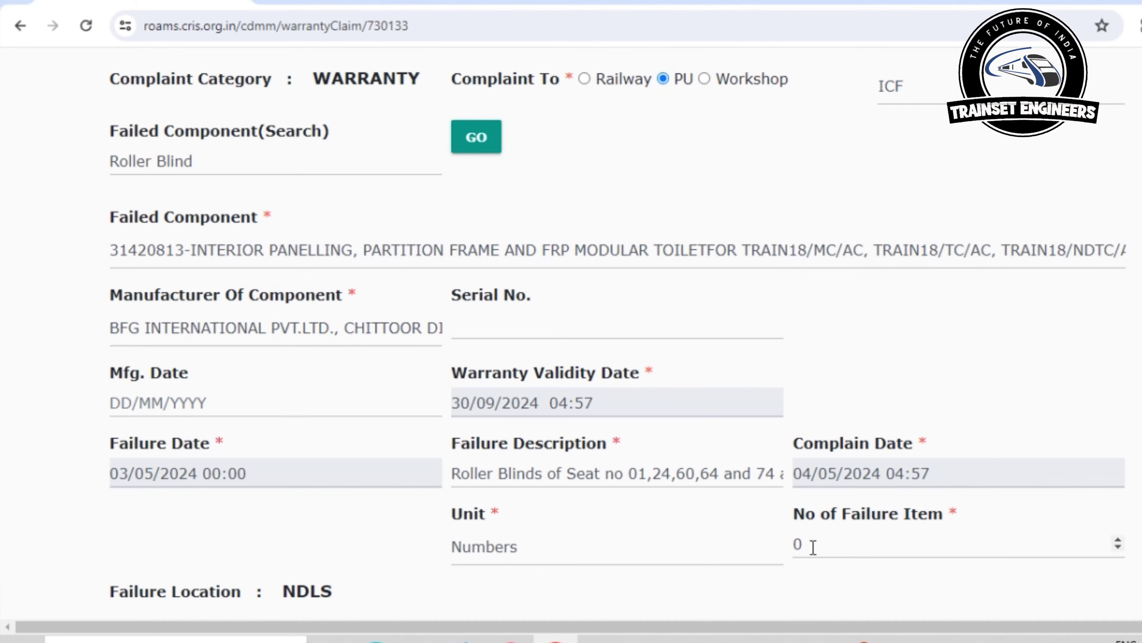
{"action": "left_click", "coordinate": [813, 557]}
{"action": "key", "text": "BackSpace"}
{"action": "type", "text": "5"}
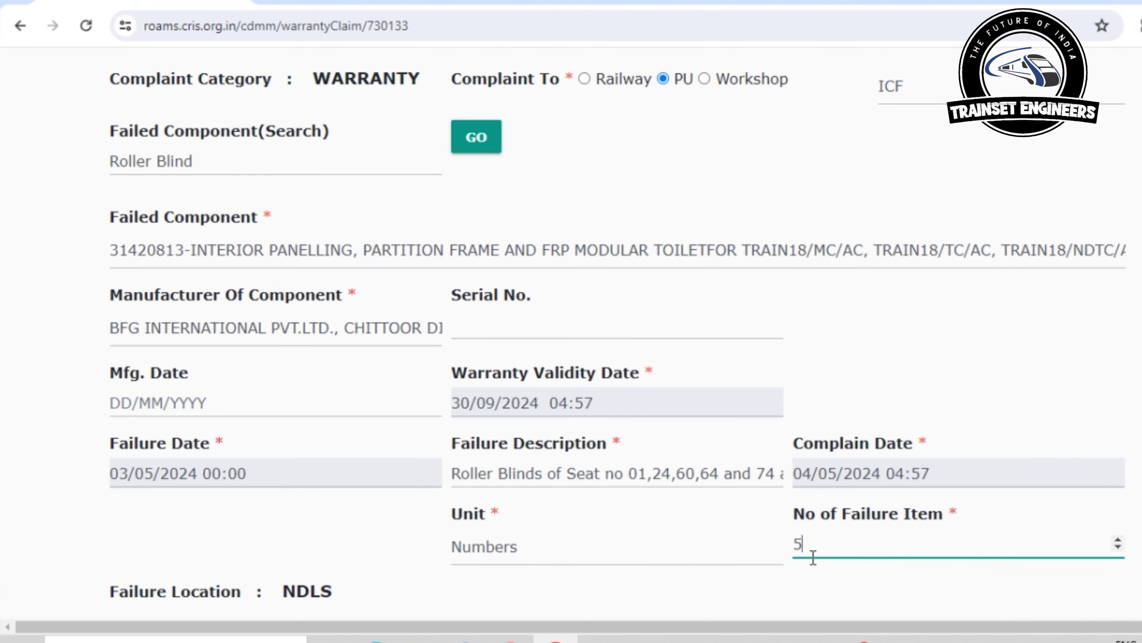
{"action": "left_click", "coordinate": [729, 585]}
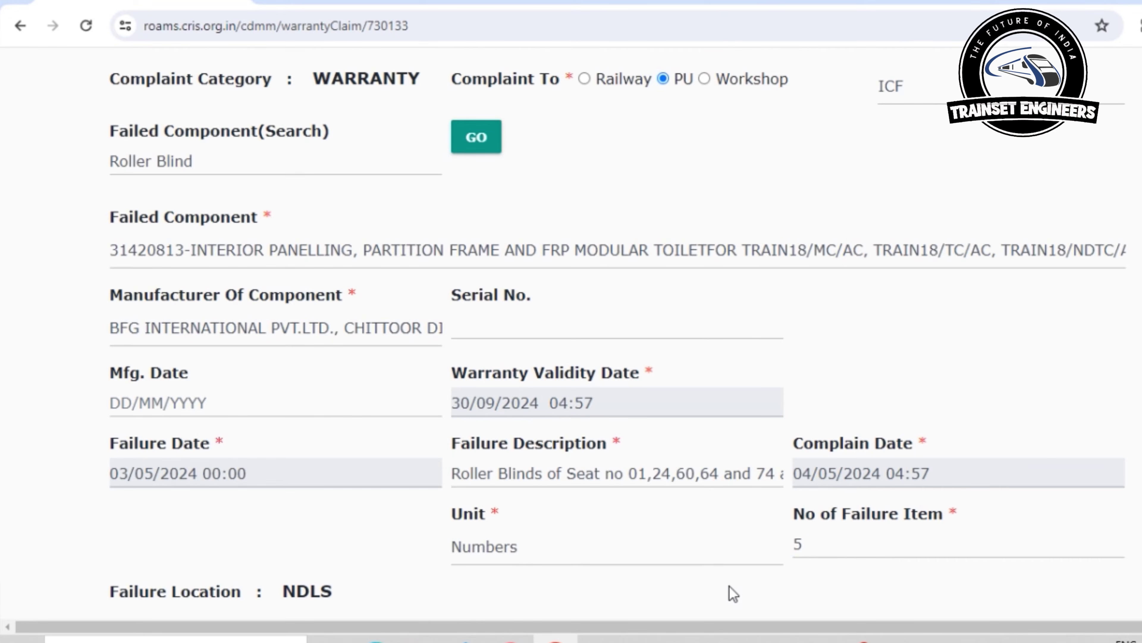
{"action": "scroll", "coordinate": [729, 585], "scroll_direction": "down", "scroll_amount": 5}
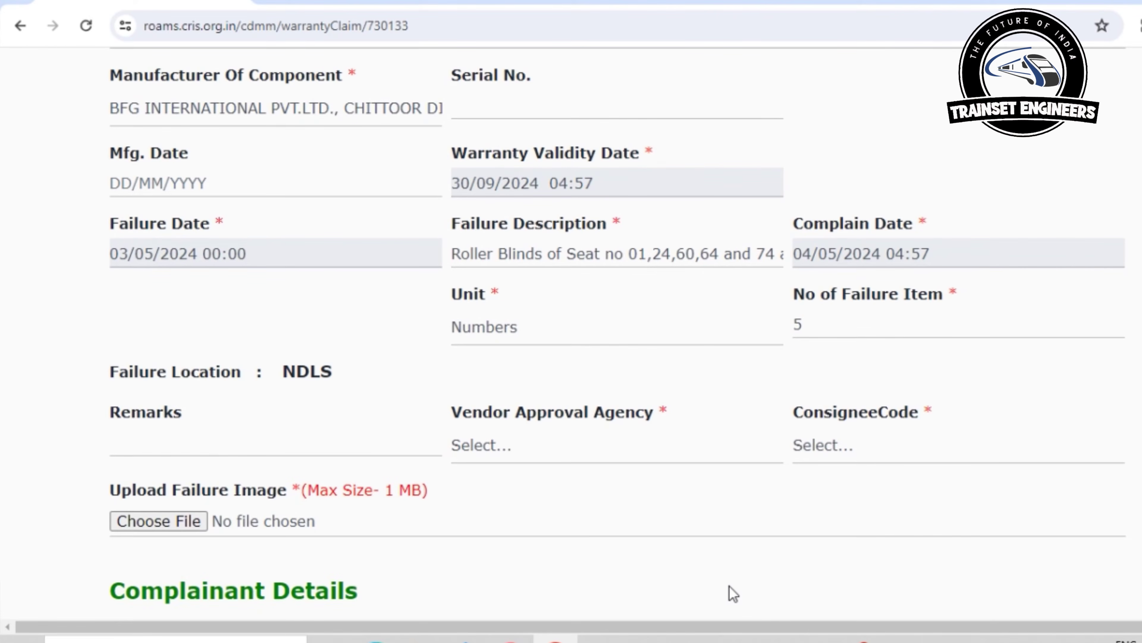
Choose ICF as Vendor Approval Agency and 33364 as ConsigneeCode, then start attaching a failure image
{"action": "left_click", "coordinate": [579, 438]}
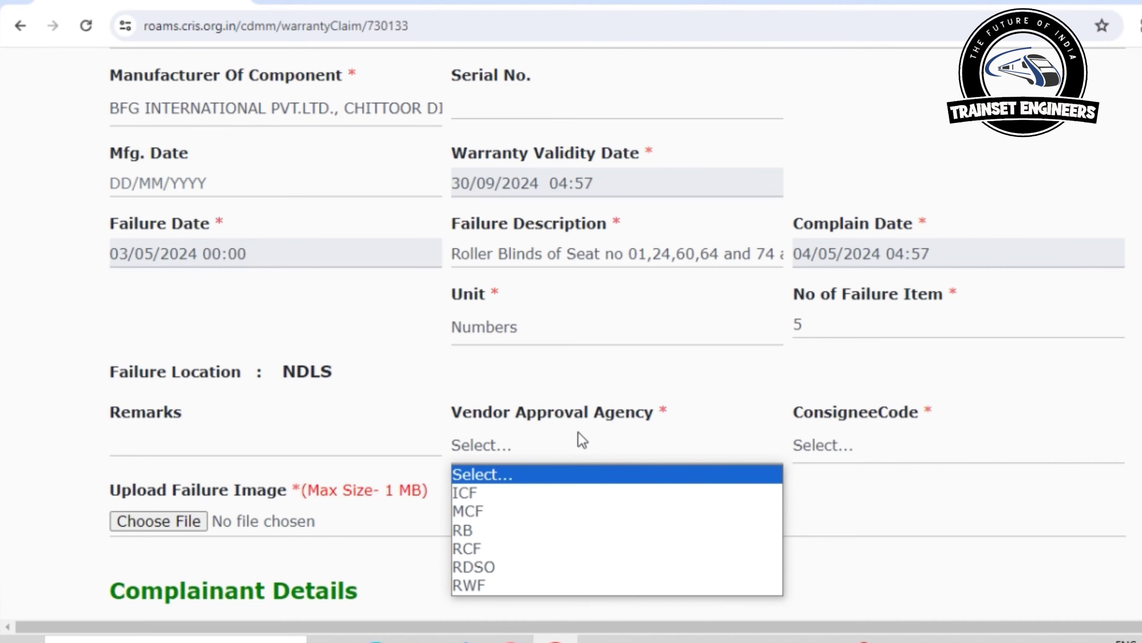
{"action": "left_click", "coordinate": [487, 495]}
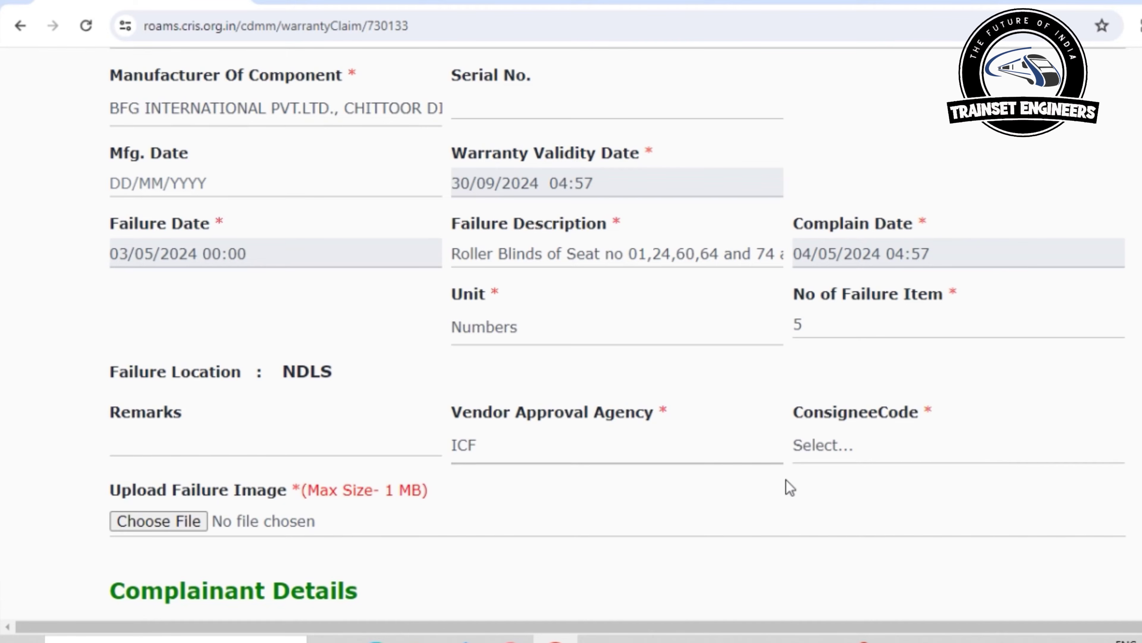
{"action": "left_click", "coordinate": [830, 456]}
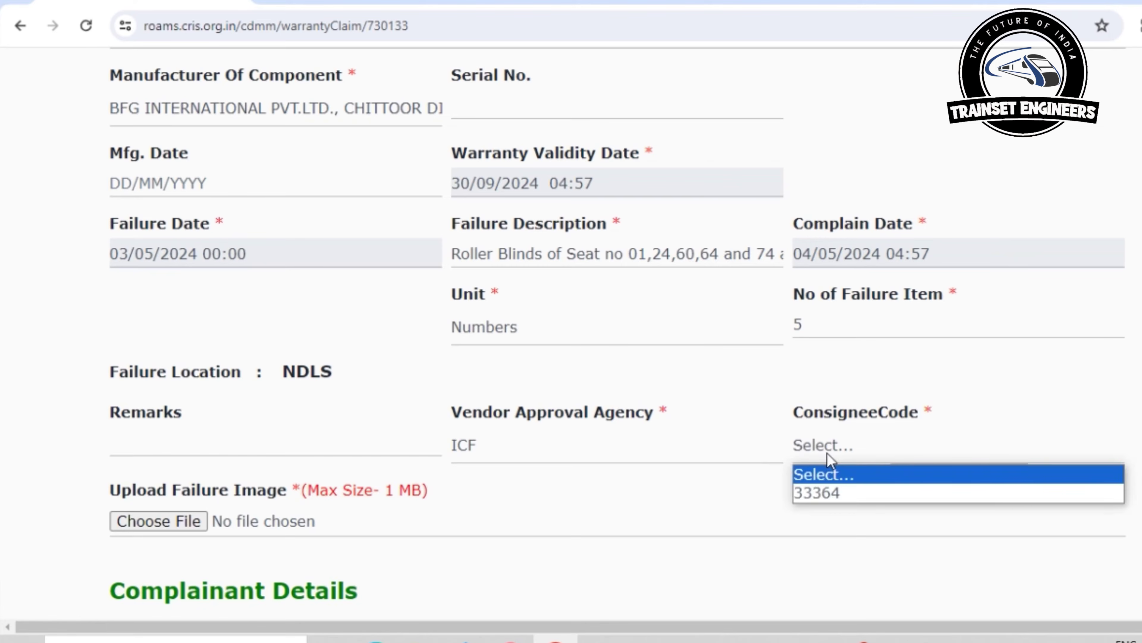
{"action": "left_click", "coordinate": [826, 495]}
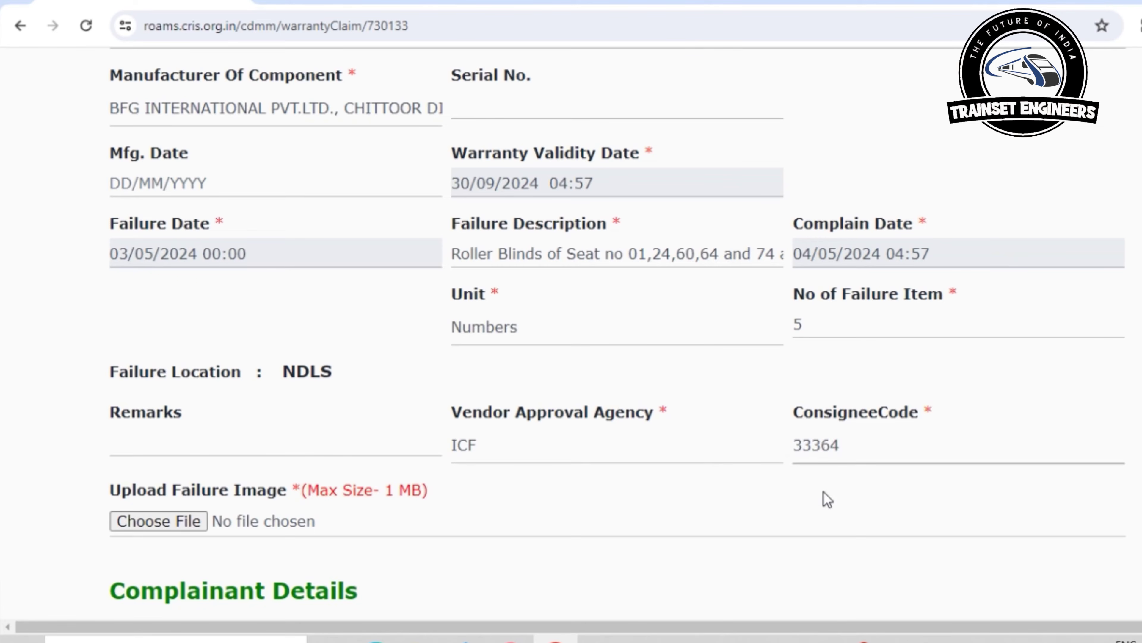
{"action": "left_click", "coordinate": [179, 524]}
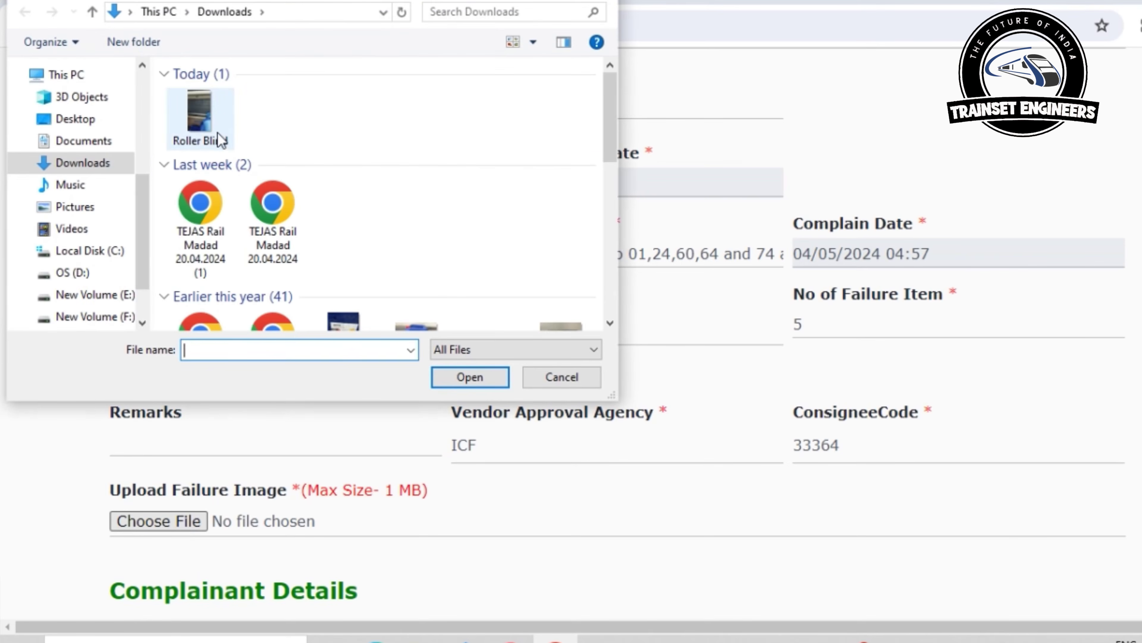
Upload Roller Blind.jpg from Downloads as the failure image and scroll to Complainant Details
{"action": "left_click", "coordinate": [211, 110]}
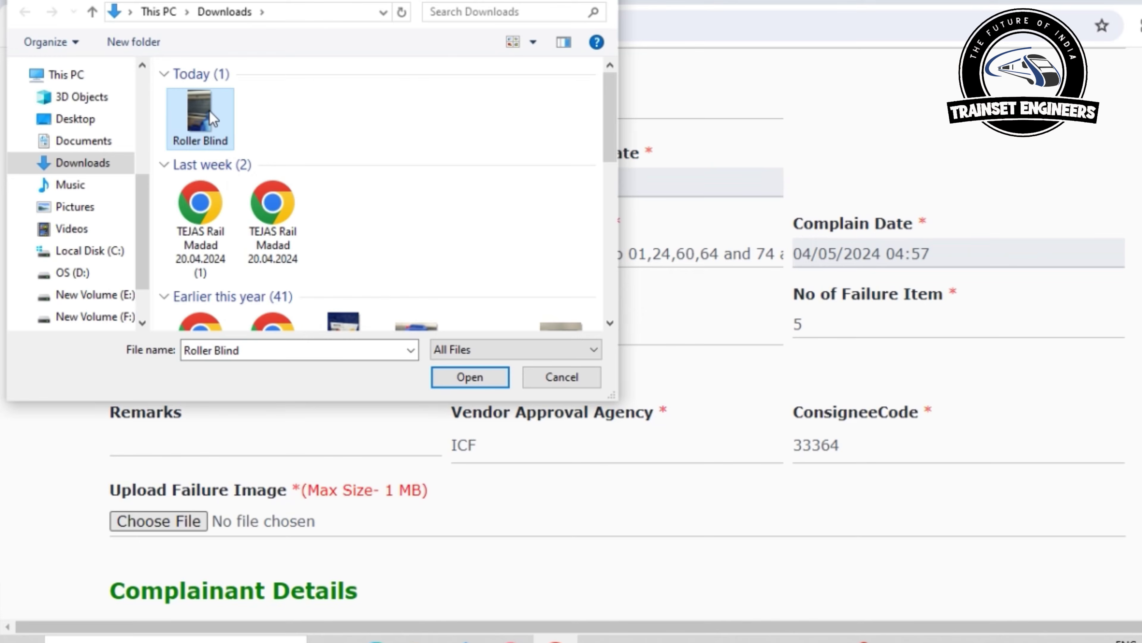
{"action": "double_click", "coordinate": [210, 111]}
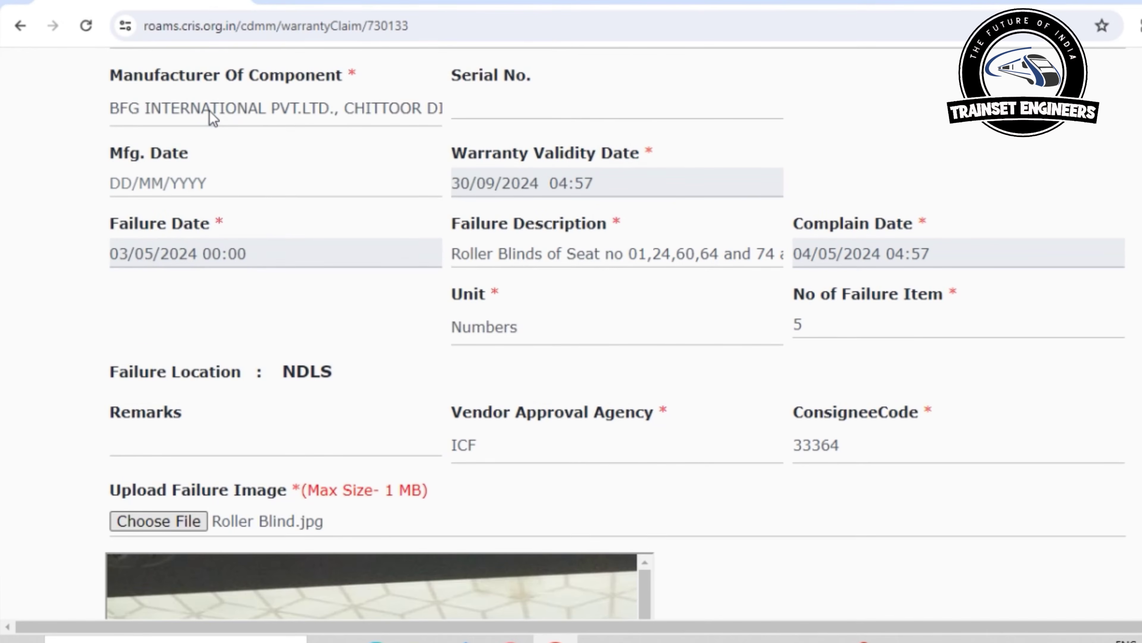
{"action": "scroll", "coordinate": [209, 112], "scroll_direction": "down", "scroll_amount": 10}
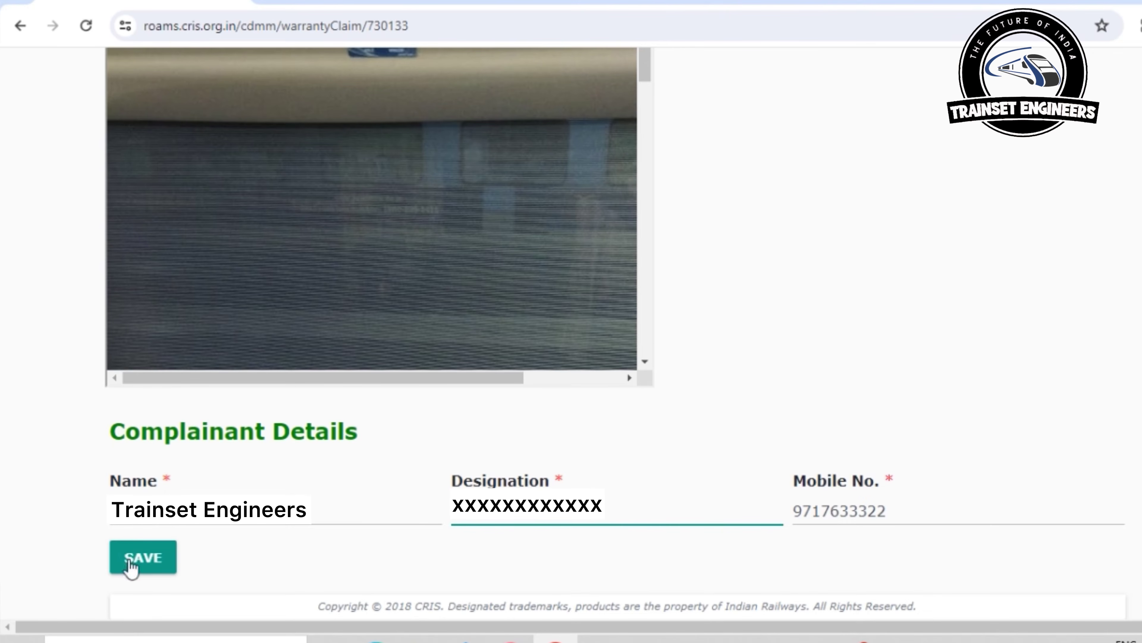
Save the filled-in warranty claim form to submit it
{"action": "left_click", "coordinate": [130, 567]}
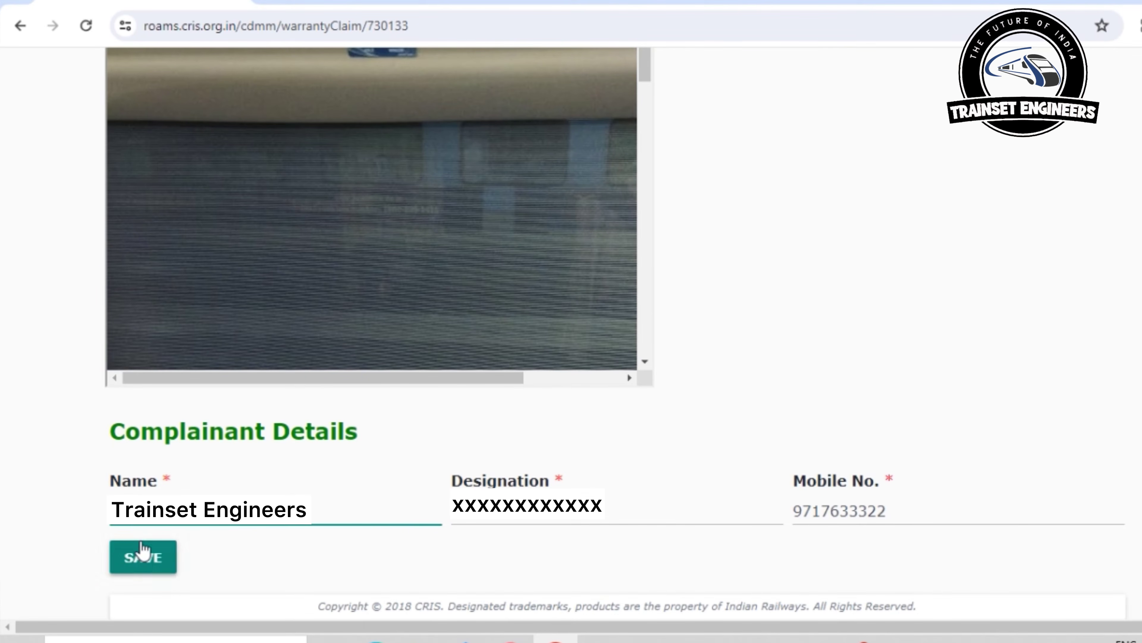
{"action": "left_click", "coordinate": [144, 568]}
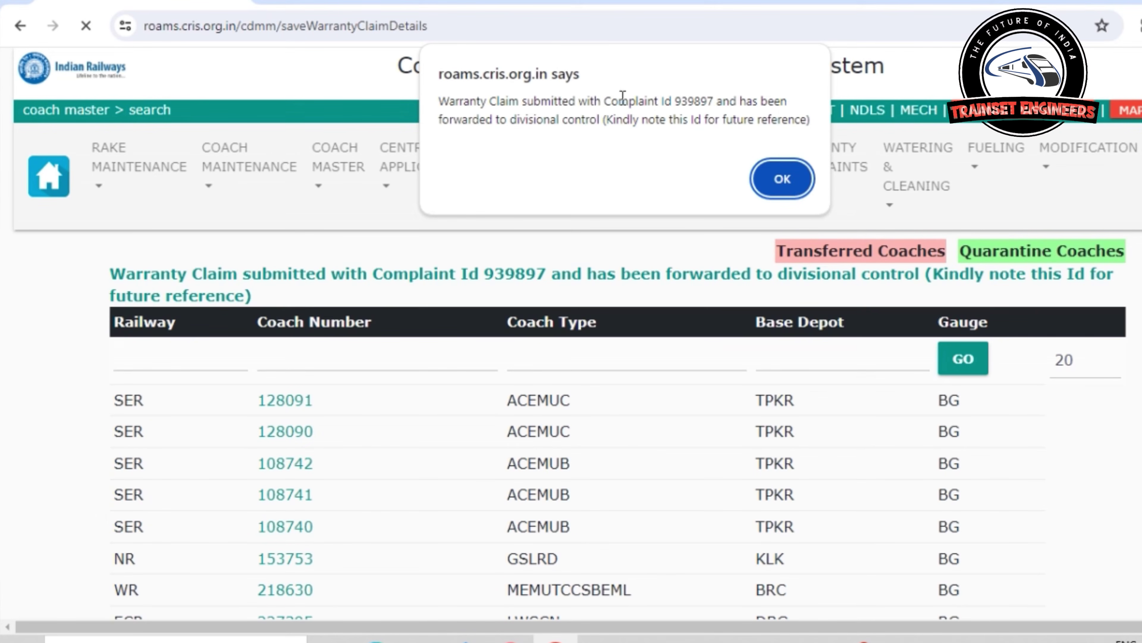
Highlight the new complaint ID shown in the submission confirmation
{"action": "left_click_drag", "start_coordinate": [676, 102], "coordinate": [715, 103]}
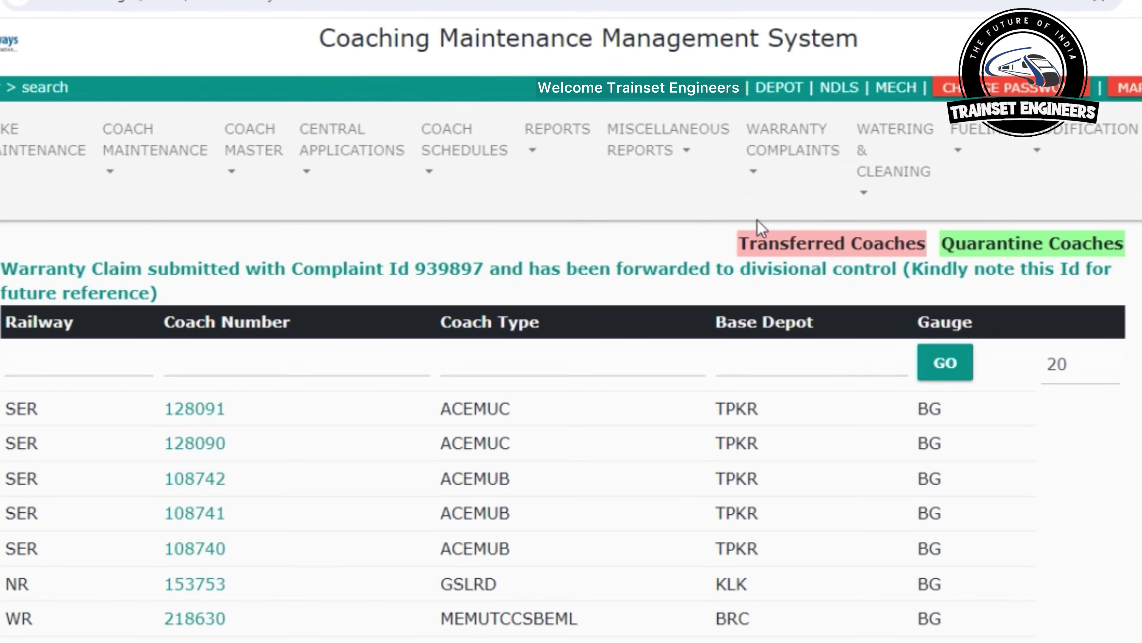
Open Warranty Complaint Report by Complaint Id for 939897 and scroll through its details
{"action": "left_click", "coordinate": [757, 191]}
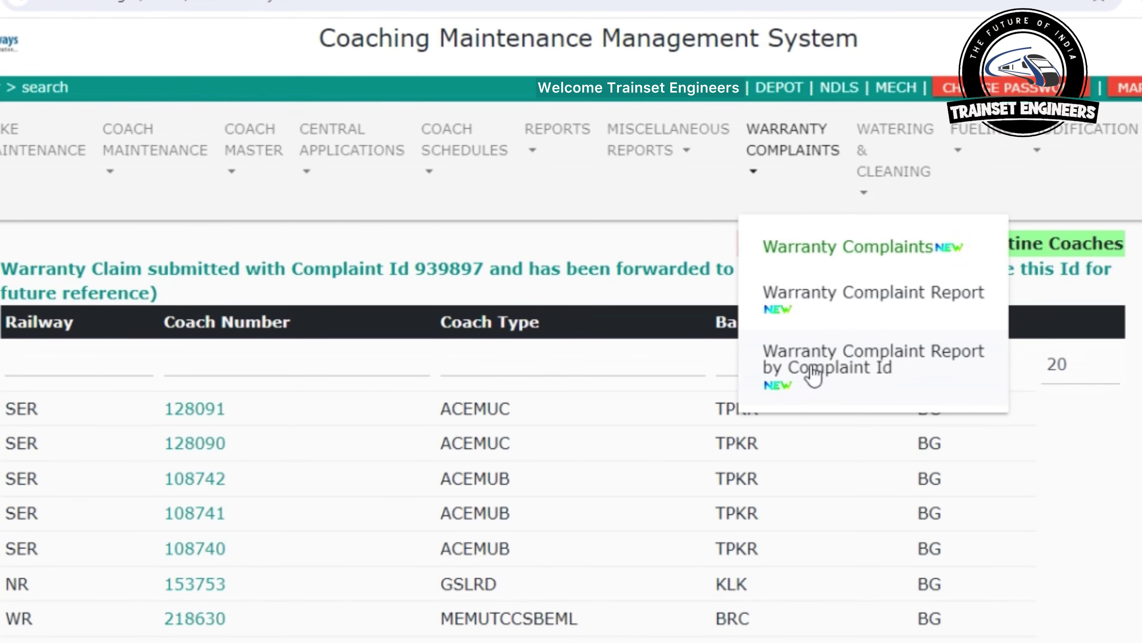
{"action": "left_click", "coordinate": [824, 361]}
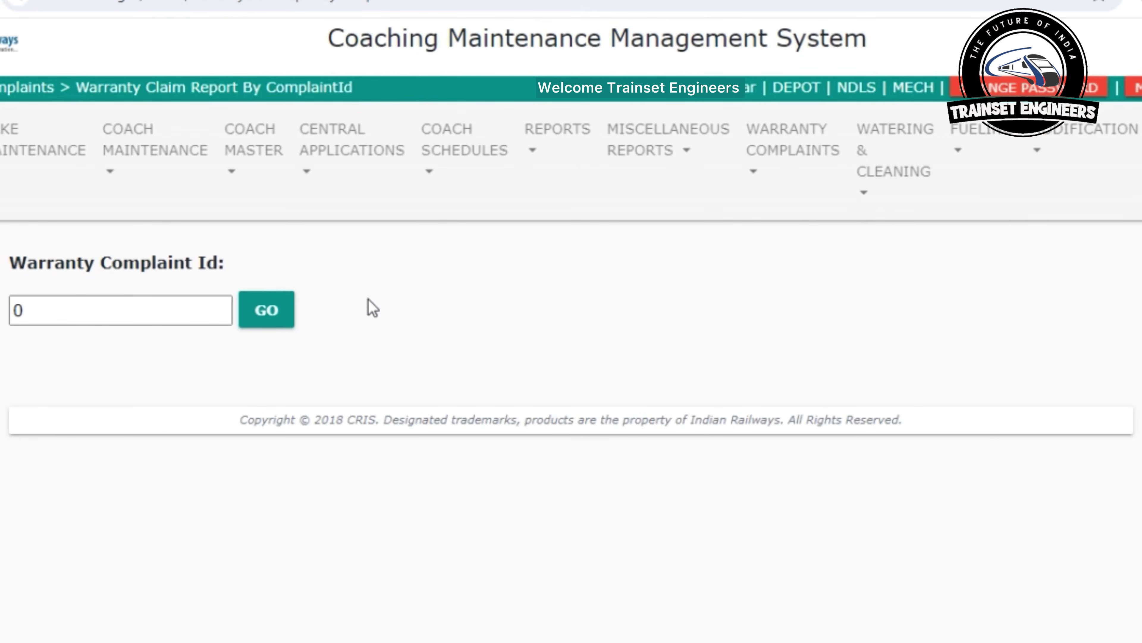
{"action": "left_click", "coordinate": [45, 315]}
{"action": "type", "text": "939897"}
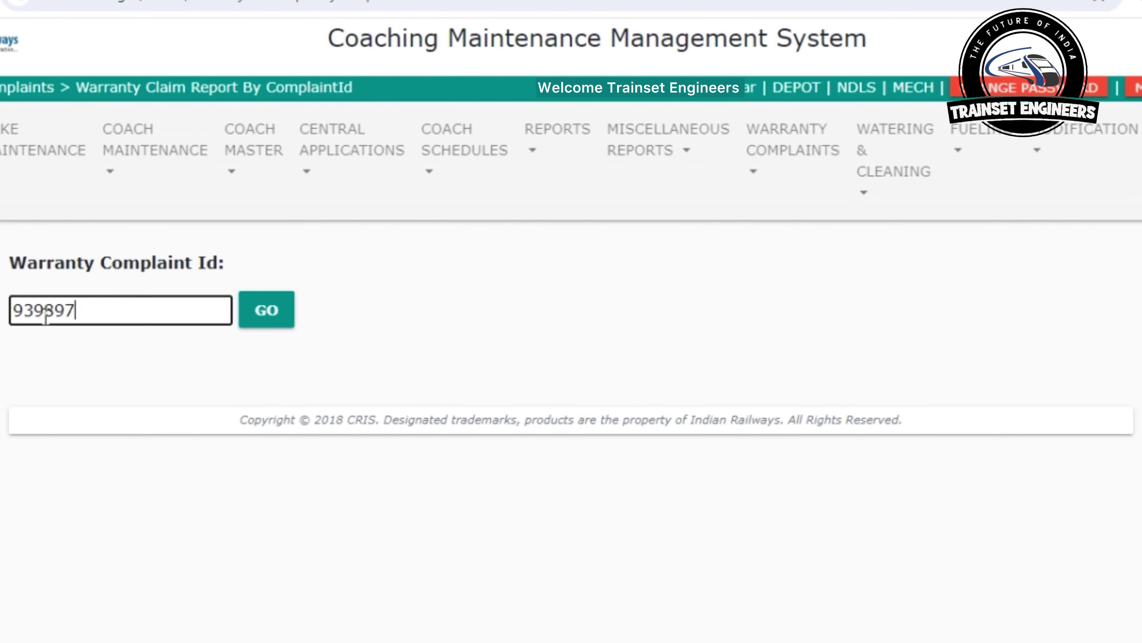
{"action": "left_click", "coordinate": [265, 317]}
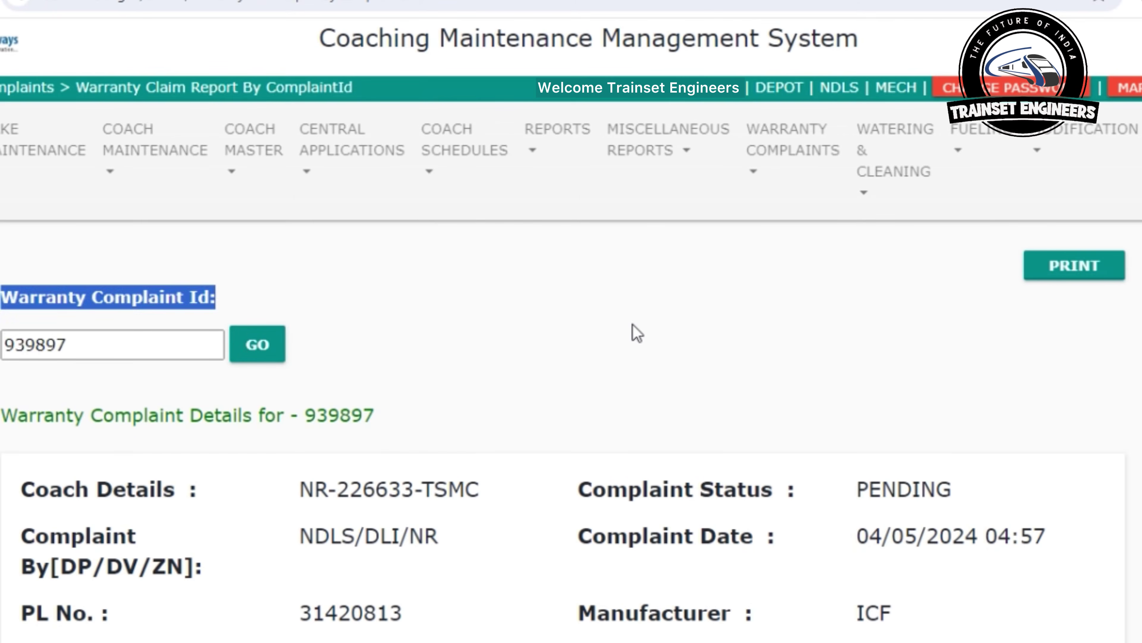
{"action": "scroll", "coordinate": [632, 331], "scroll_direction": "down", "scroll_amount": 4}
{"action": "scroll", "coordinate": [635, 324], "scroll_direction": "down", "scroll_amount": 2}
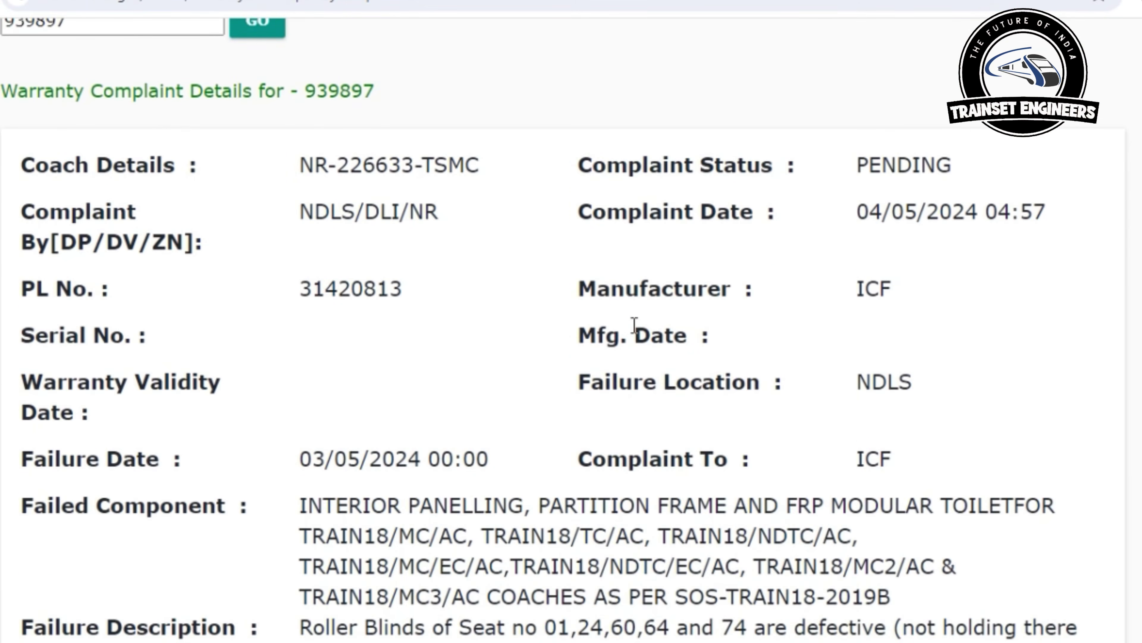